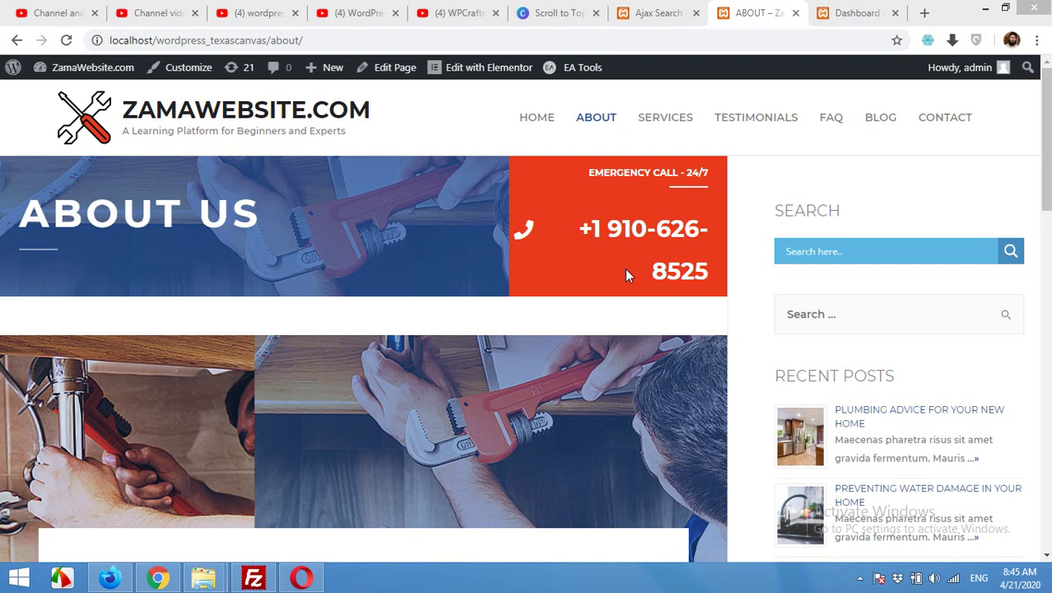
Type 'a' in the sidebar search box and scroll through the live results
left_click(820, 253)
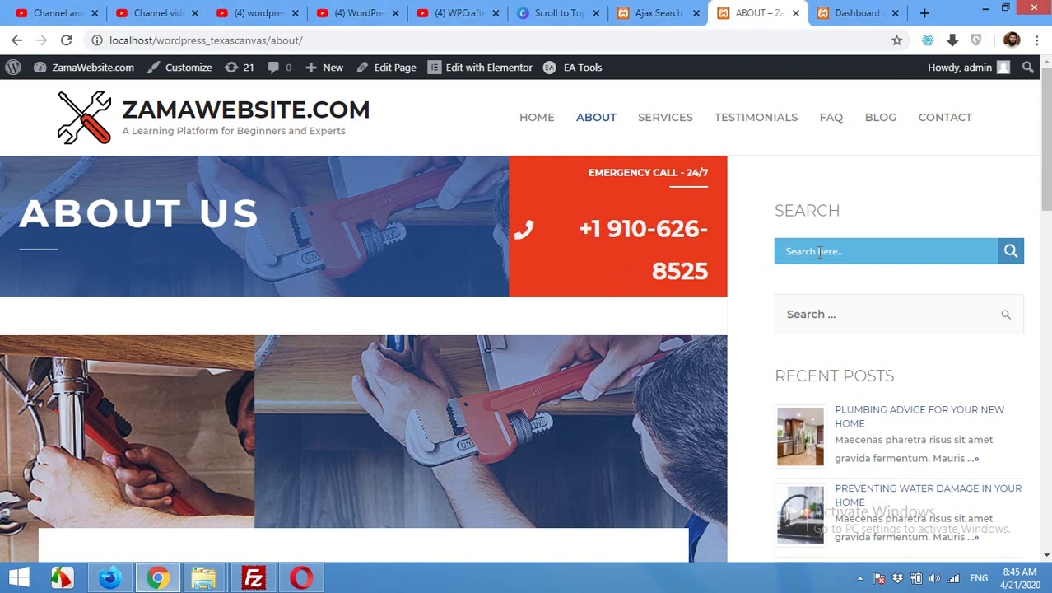
type("a")
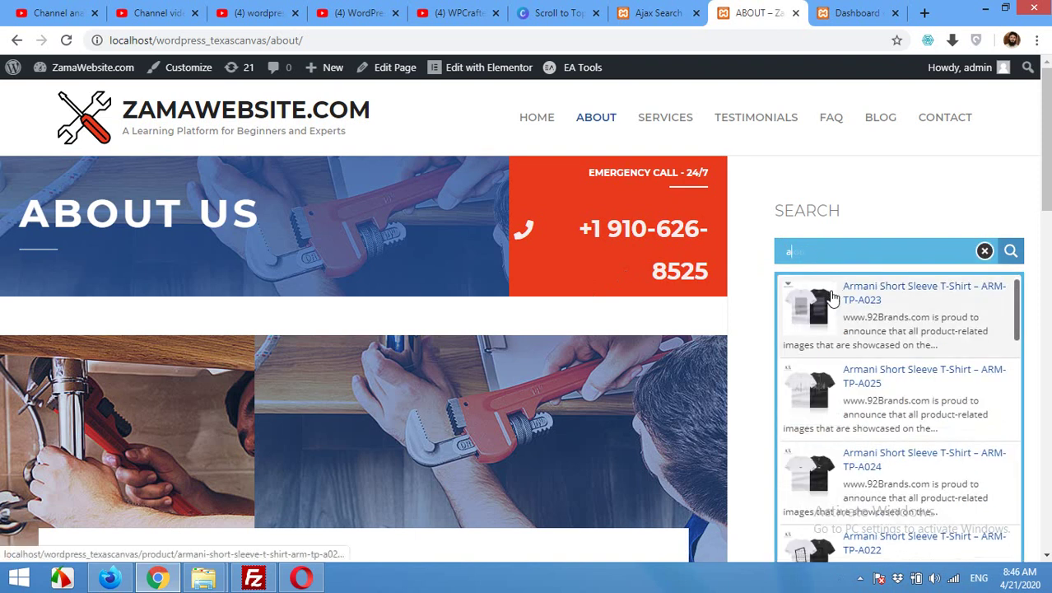
scroll(862, 357, "down", 3)
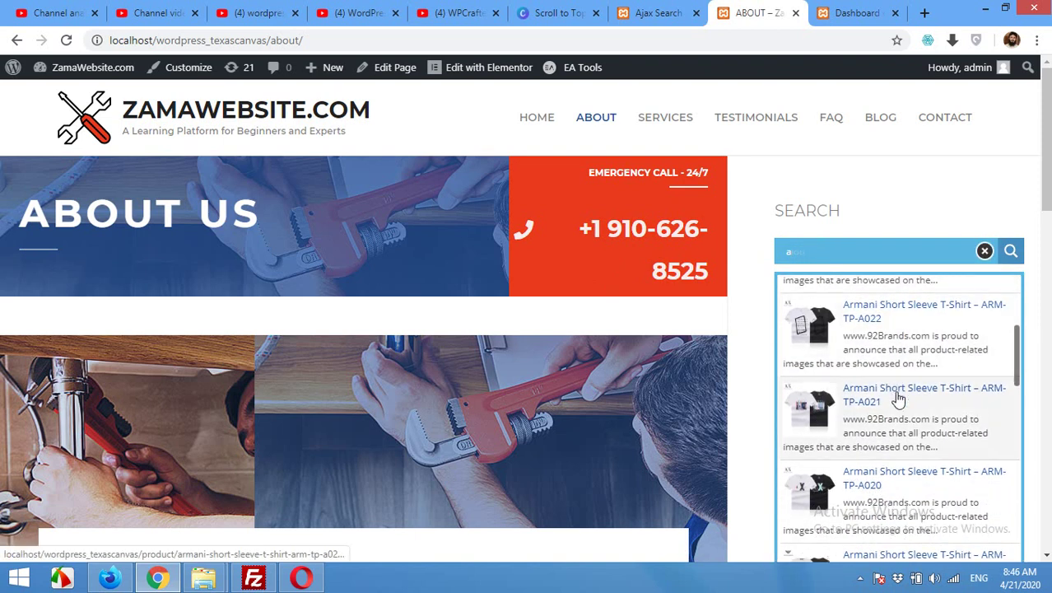
scroll(898, 398, "down", 2)
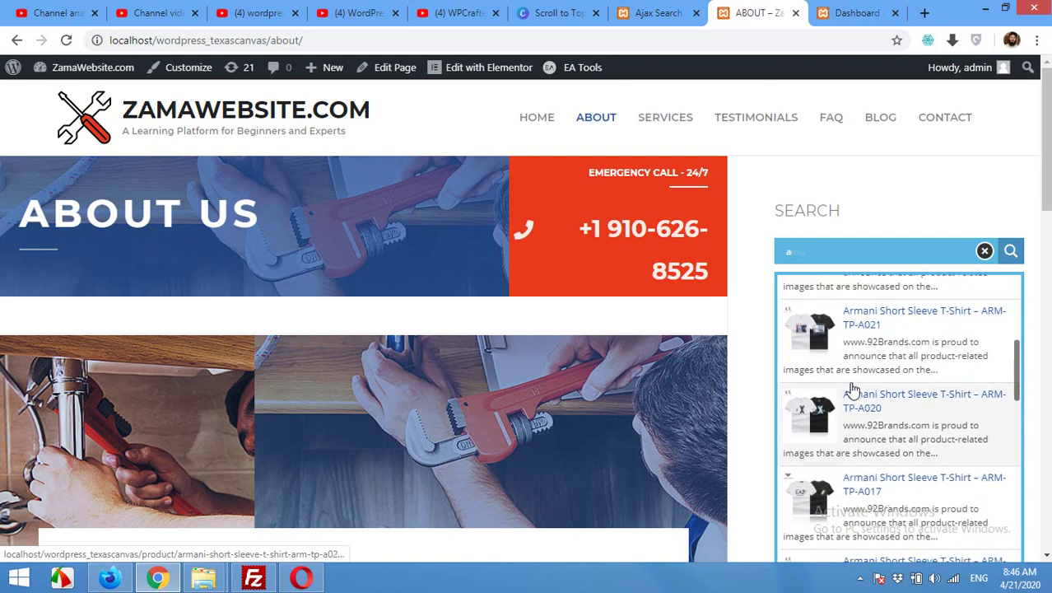
scroll(856, 411, "down", 6)
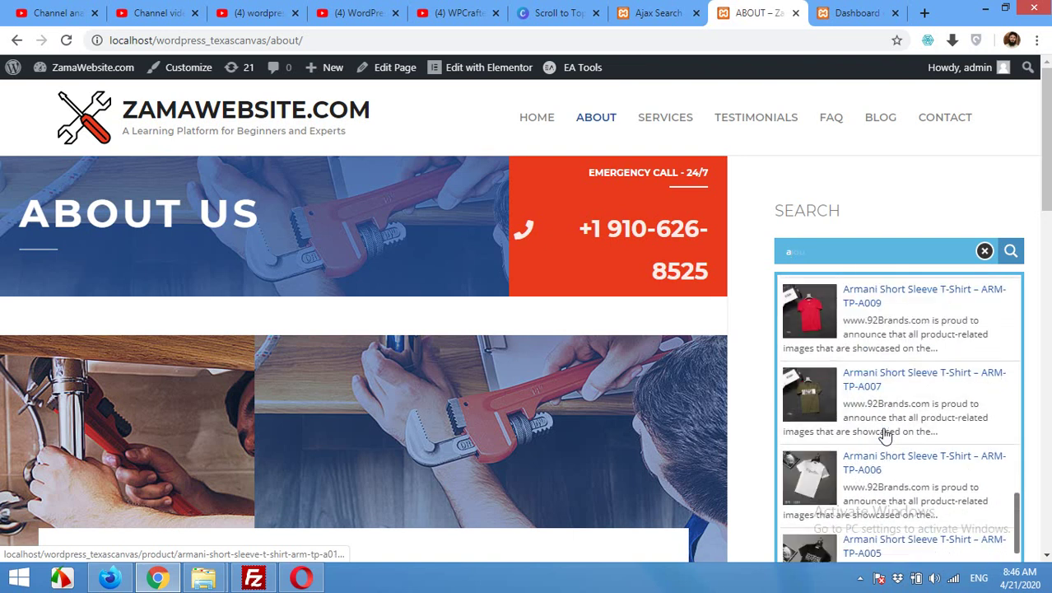
scroll(882, 419, "down", 2)
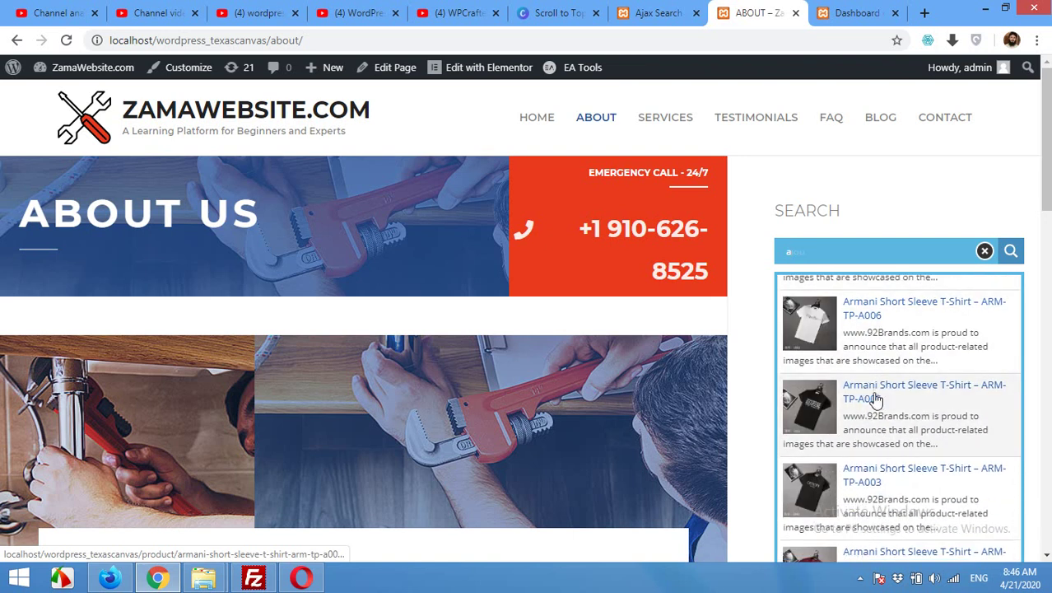
Dismiss and reopen the live search results, then switch to the admin Dashboard tab
left_click(747, 264)
left_click(815, 250)
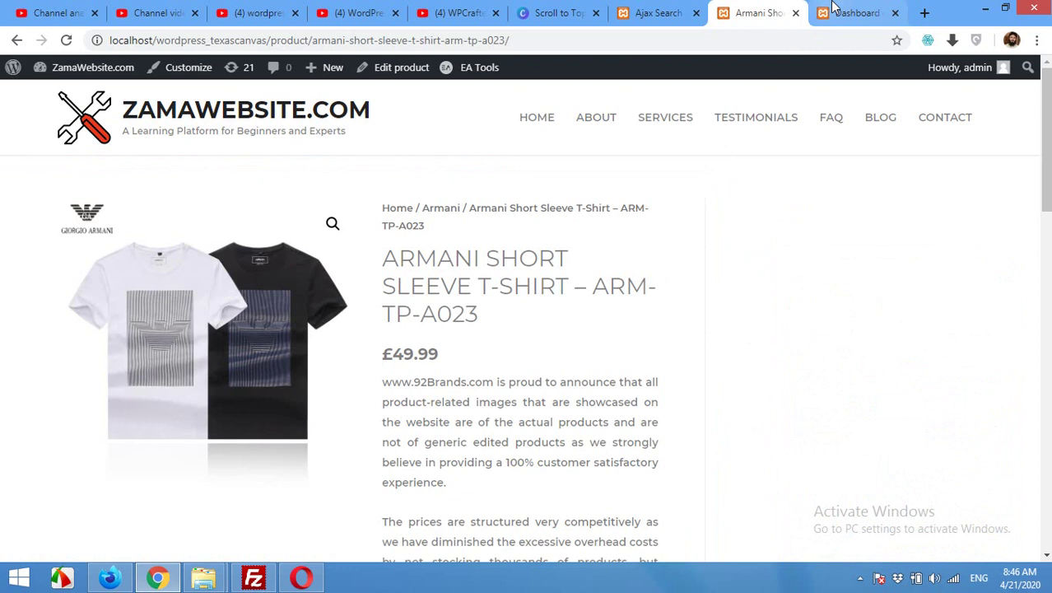
left_click(834, 10)
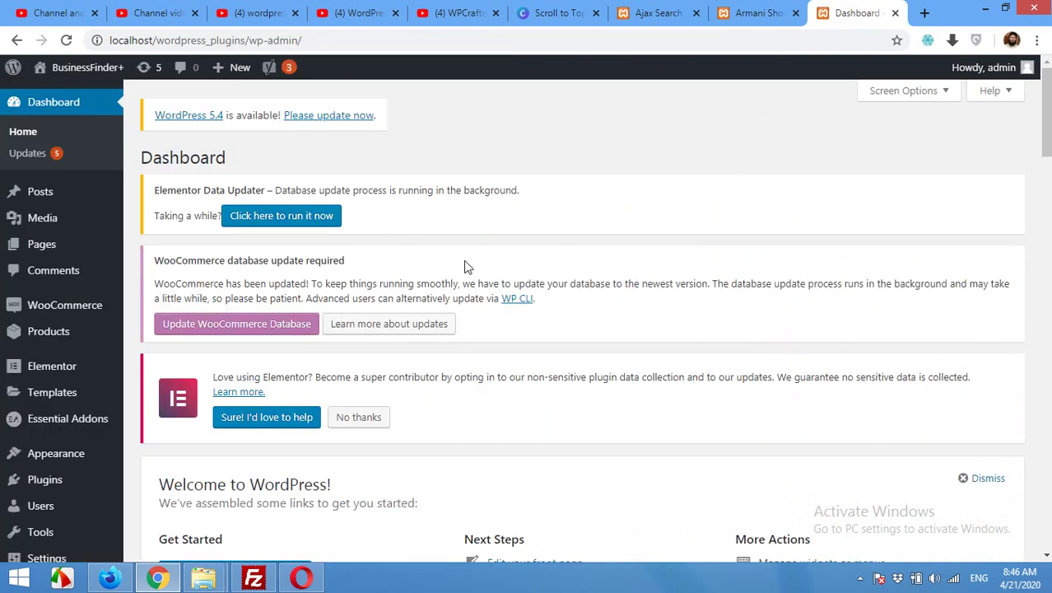
Search the plugin directory for 'ajax search' under Plugins > Add New
mouse_move(49, 486)
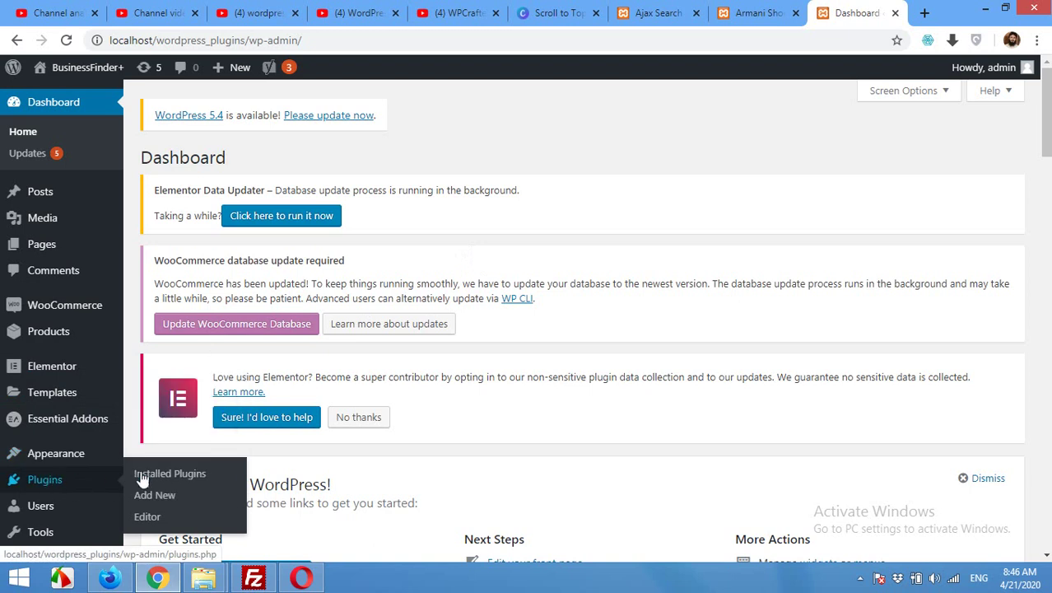
left_click(150, 497)
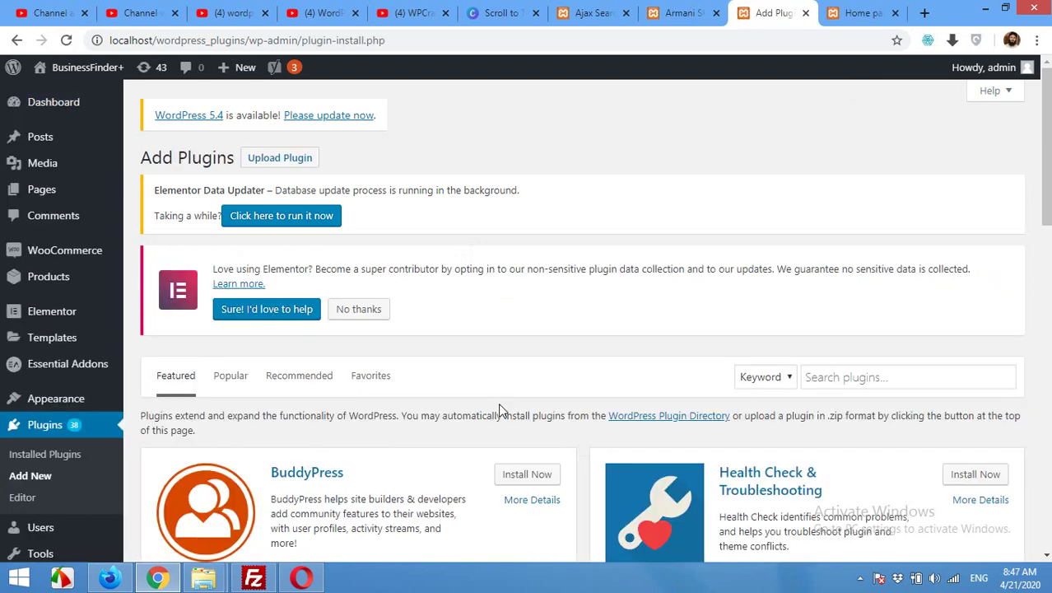
left_click(831, 376)
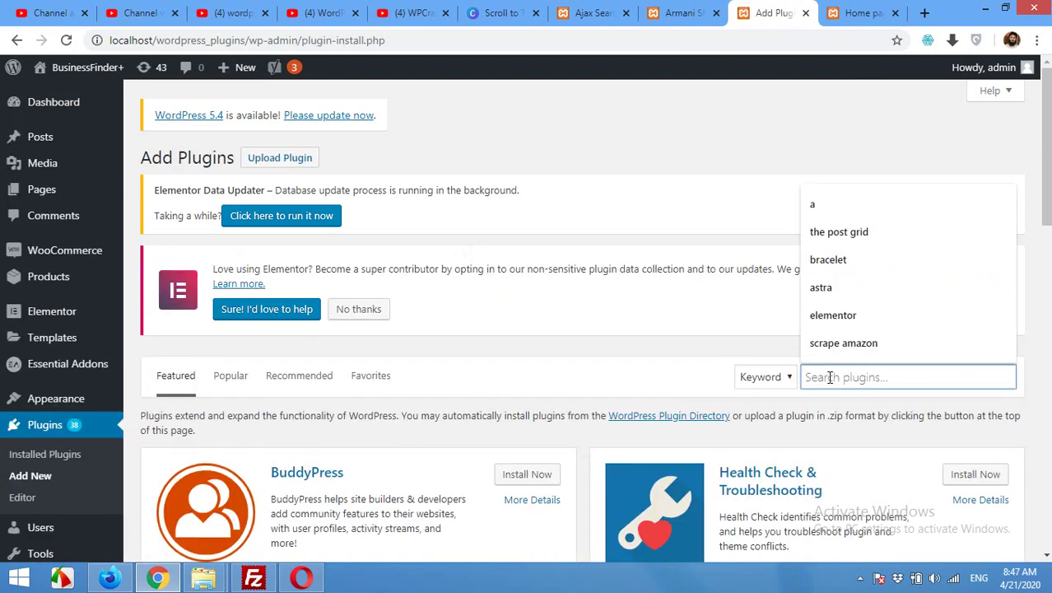
type("ajax search")
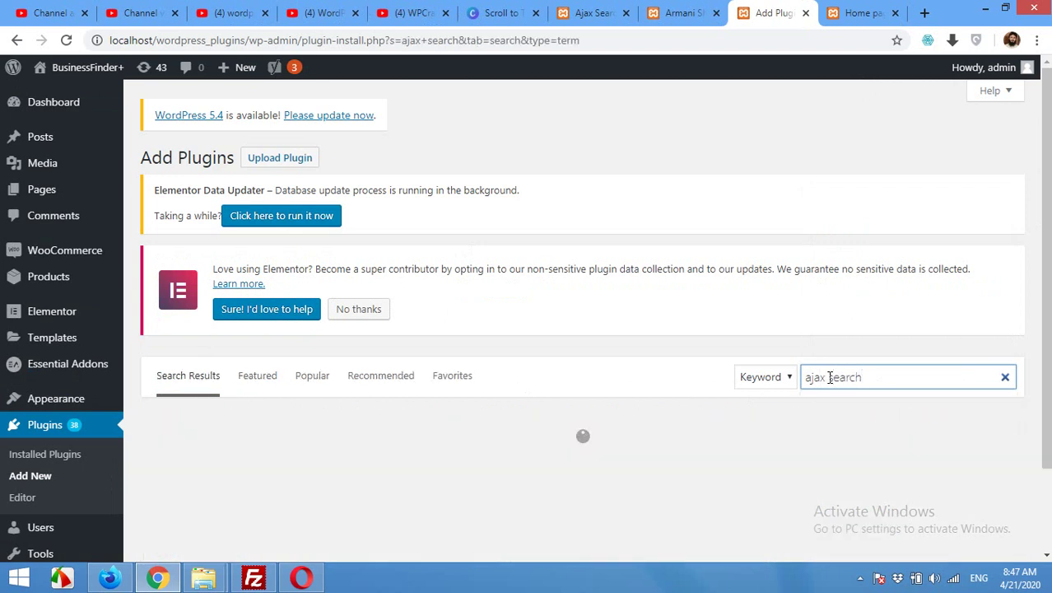
scroll(740, 404, "down", 3)
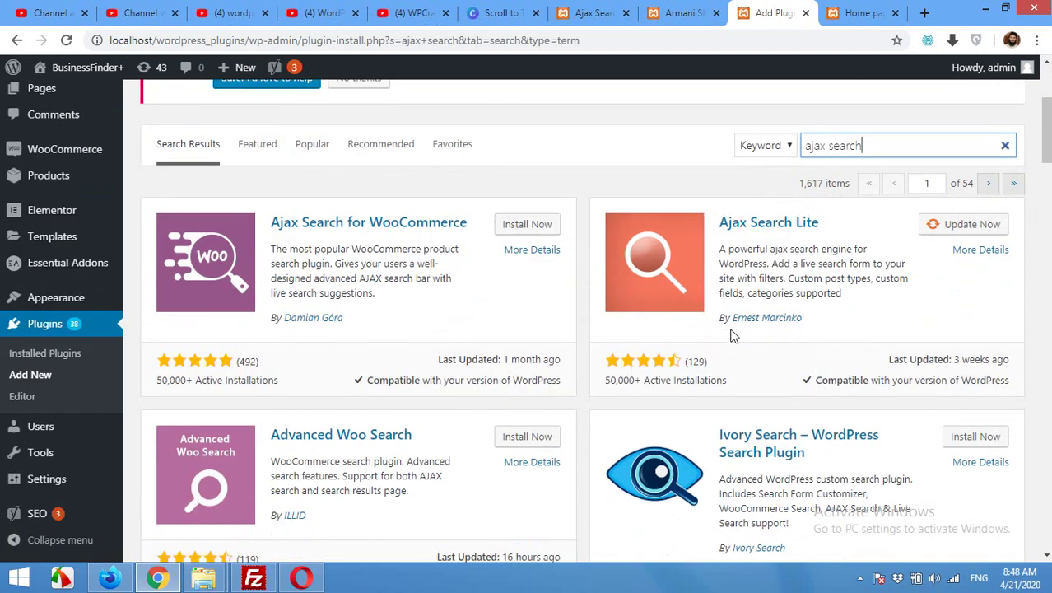
Update and activate Ajax Search Lite, then open its settings page
left_click(960, 230)
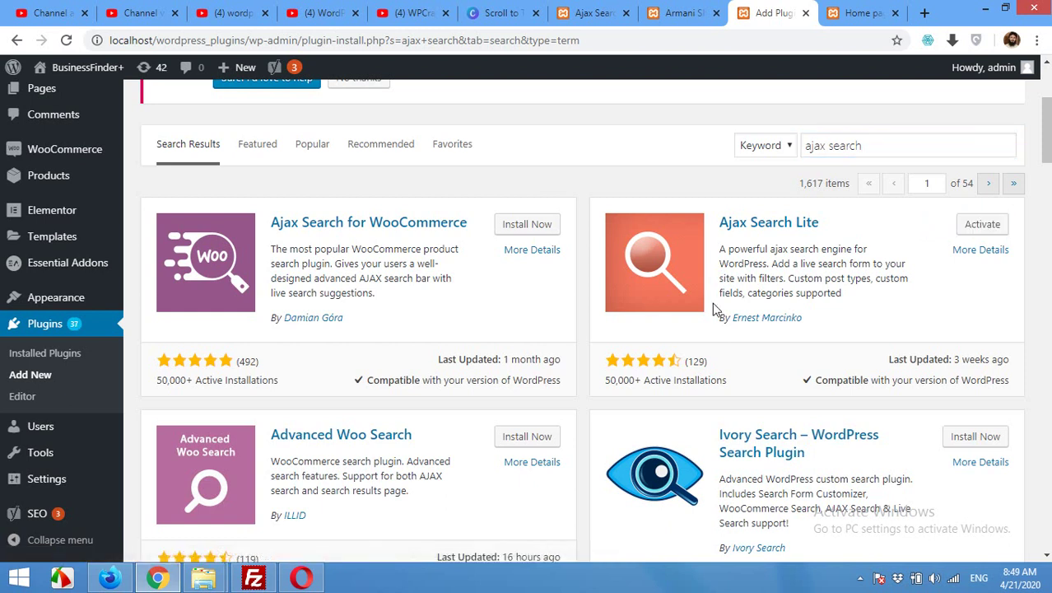
left_click(971, 235)
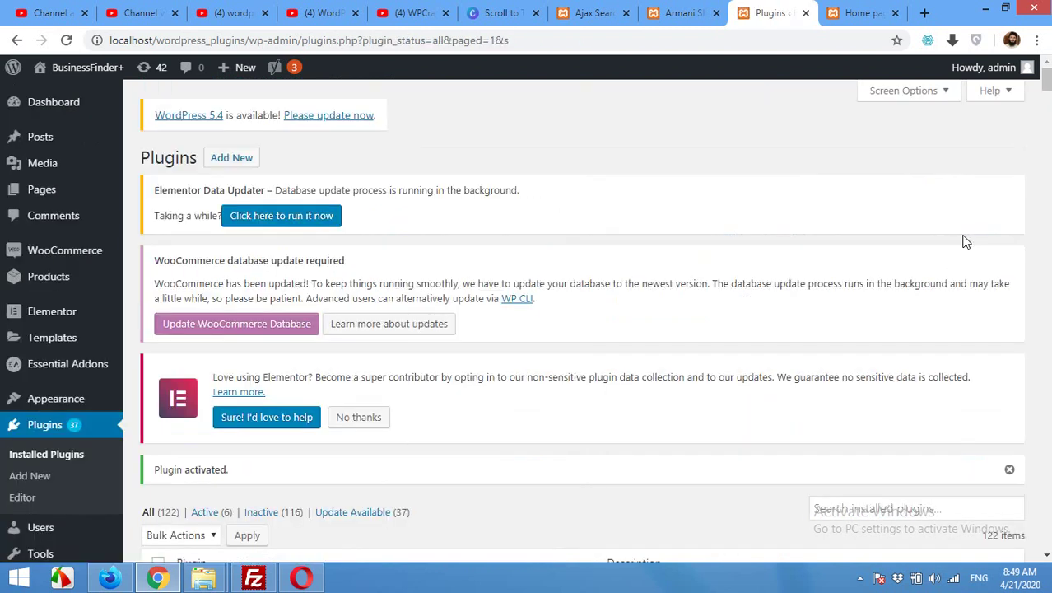
scroll(843, 294, "down", 4)
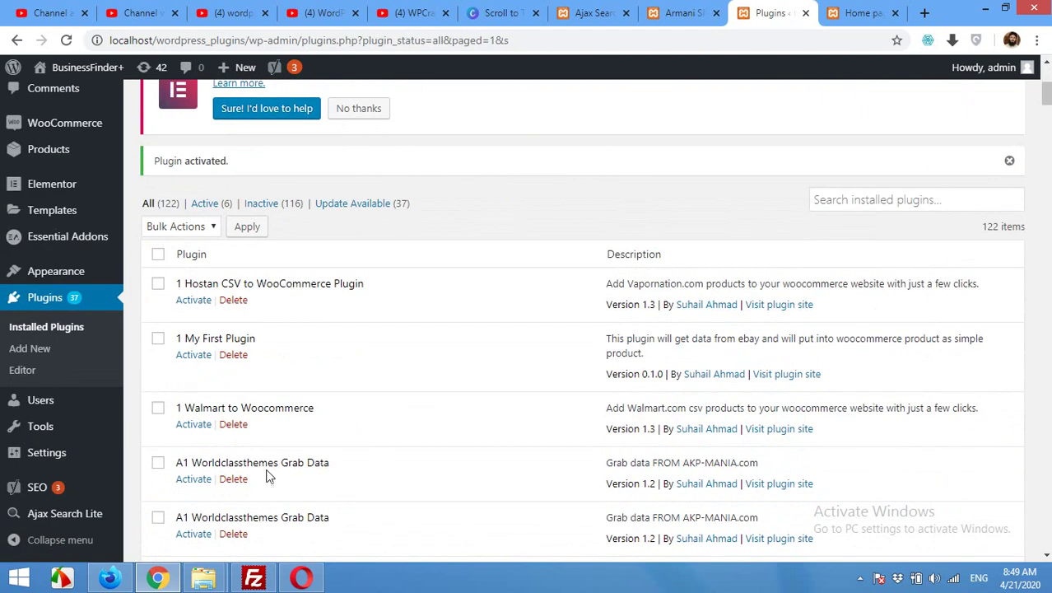
mouse_move(12, 513)
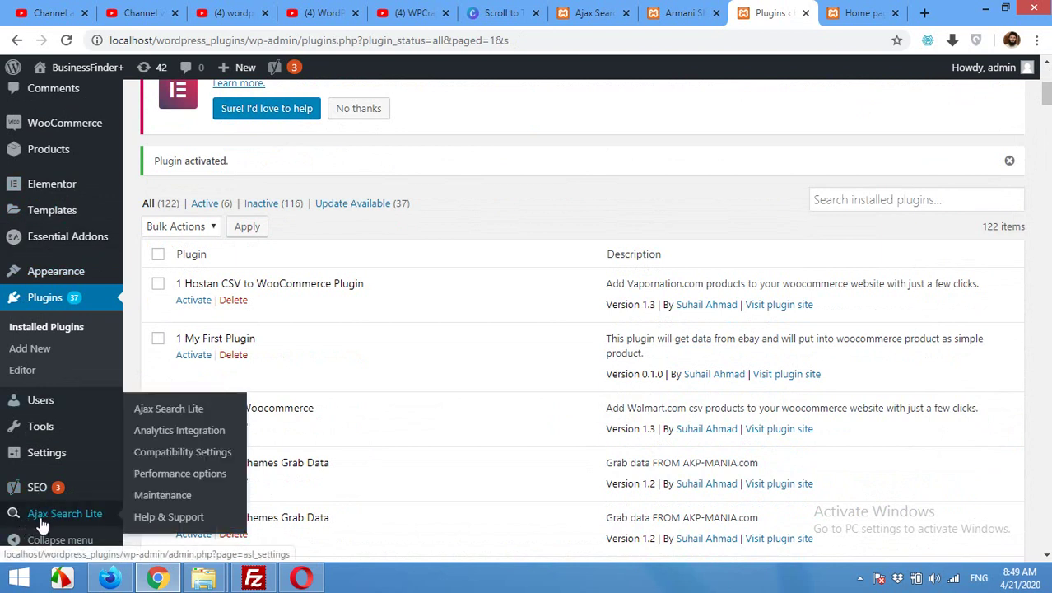
left_click(47, 516)
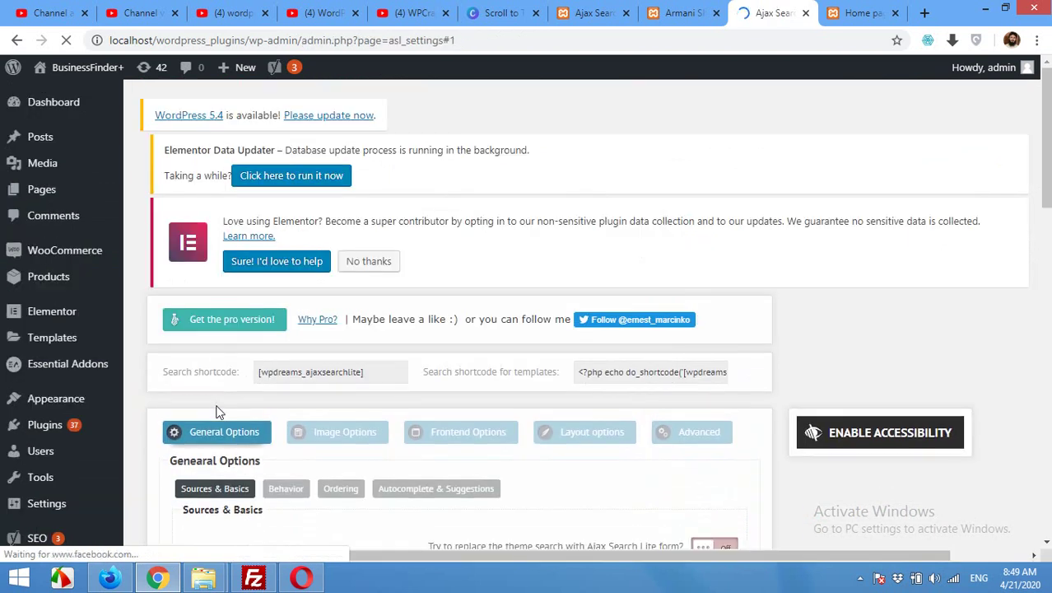
Select the [wpdreams_ajaxsearchlite] shortcode text, closing an accidental web search tab
left_click(328, 372)
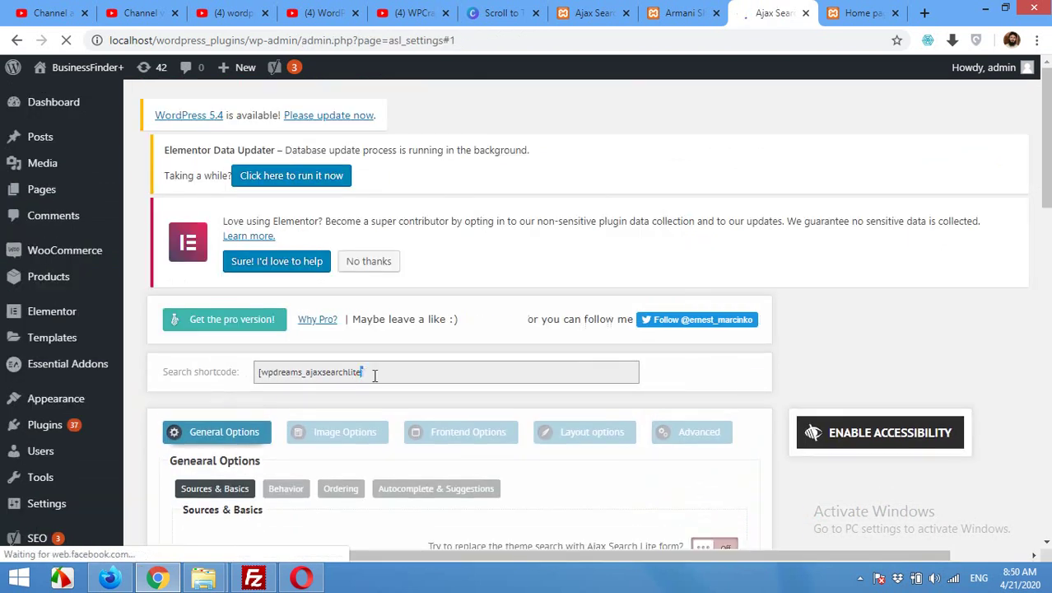
left_click_drag(374, 375, 368, 373)
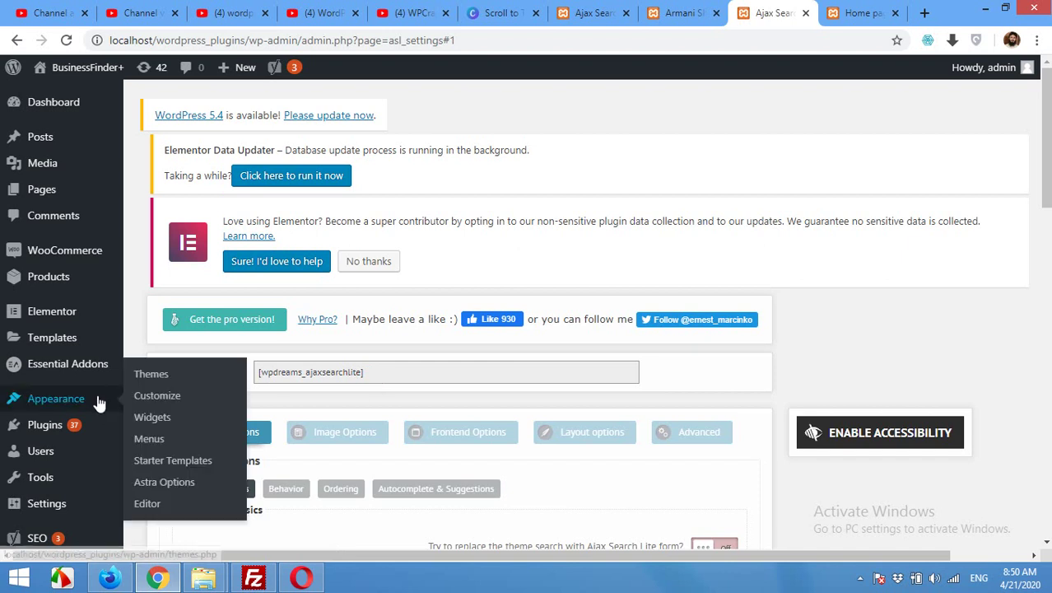
left_click_drag(381, 371, 256, 369)
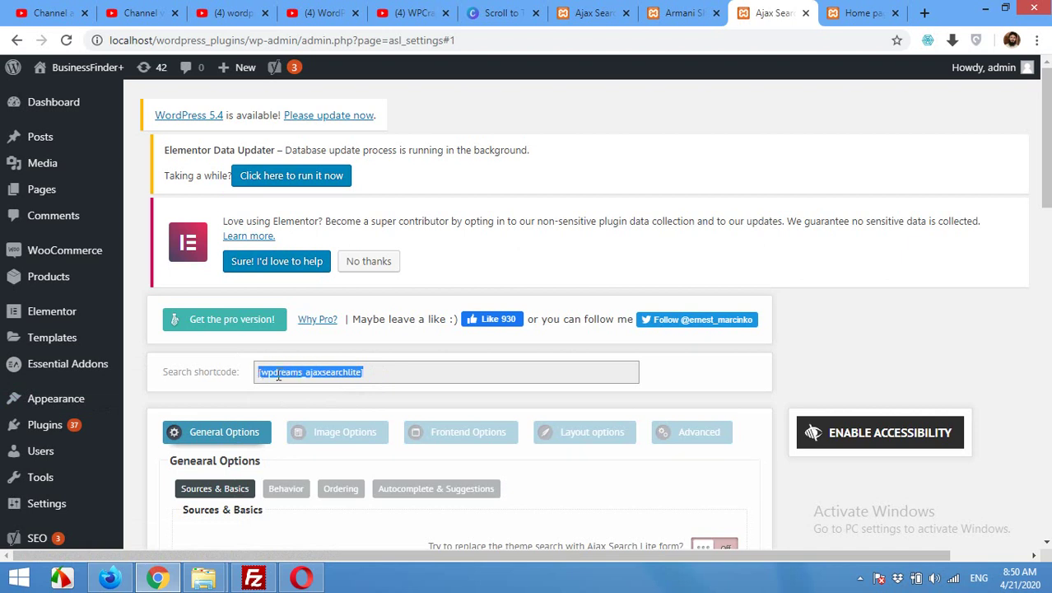
right_click(278, 374)
left_click(329, 404)
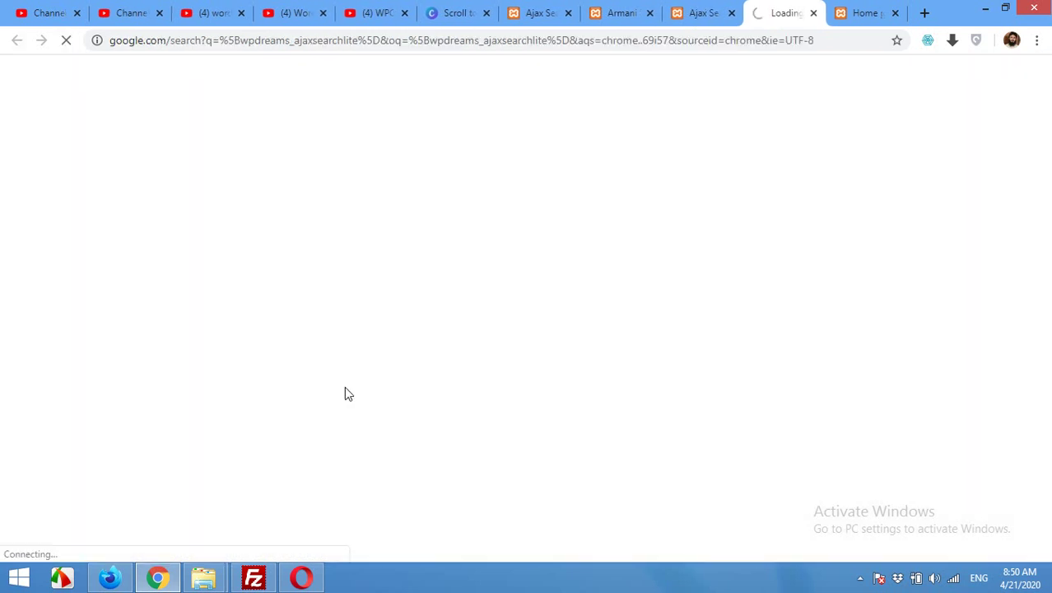
left_click(813, 13)
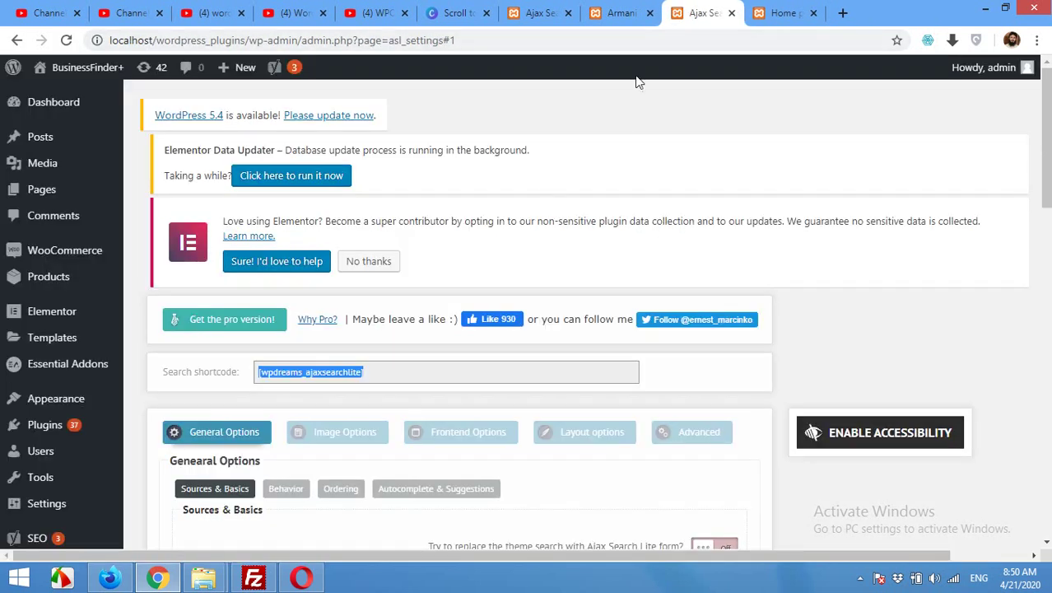
Copy the selected [wpdreams_ajaxsearchlite] shortcode to the clipboard
right_click(332, 374)
left_click(356, 384)
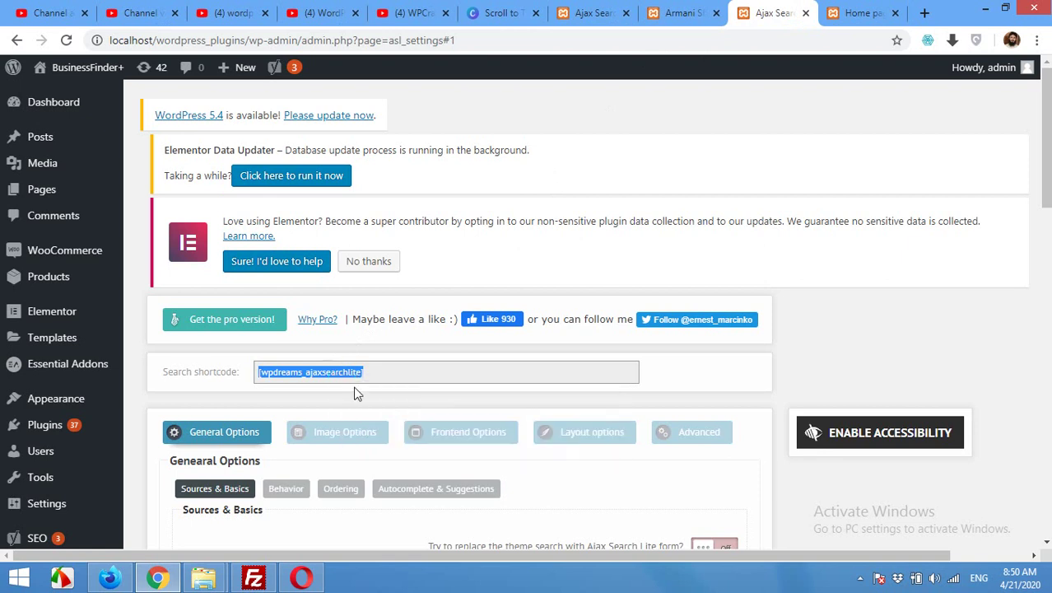
left_click(372, 373)
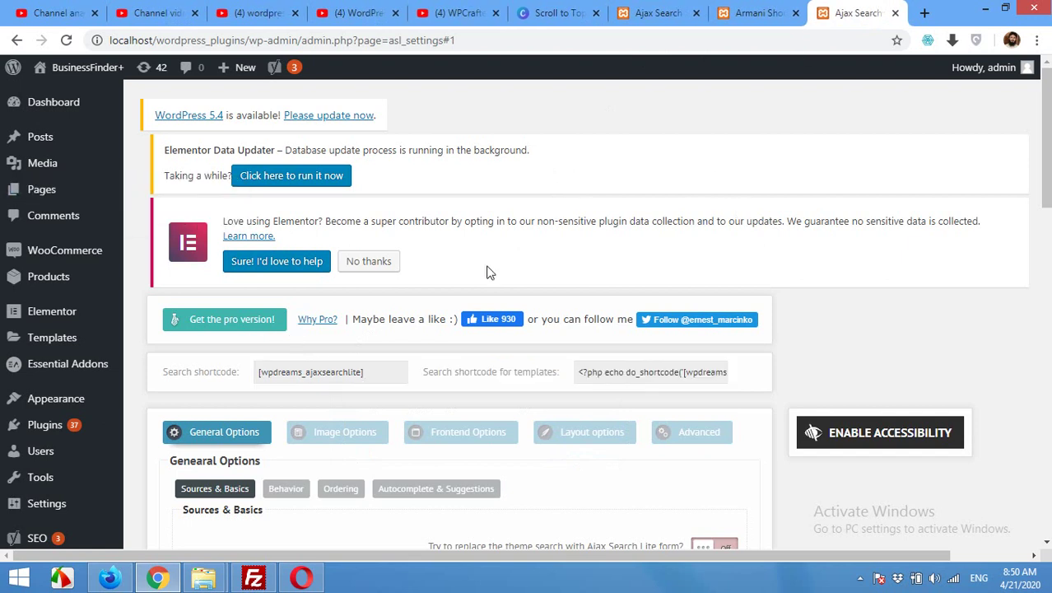
mouse_move(47, 198)
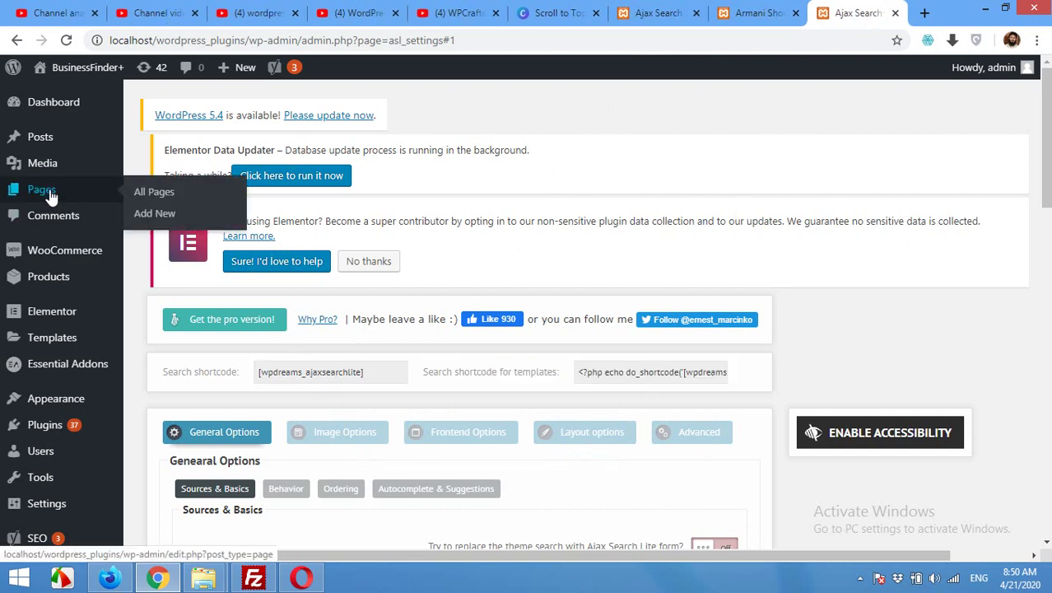
Create a page titled 'search page sample' with a Shortcode block holding [wpdreams_ajaxsearchlite]
left_click(154, 215)
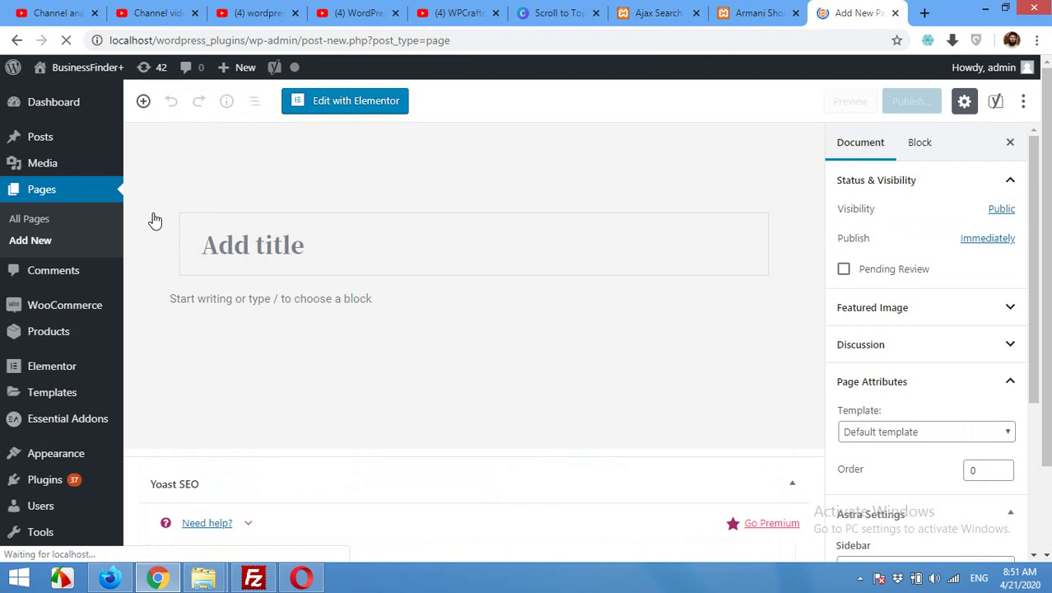
type("search page sample")
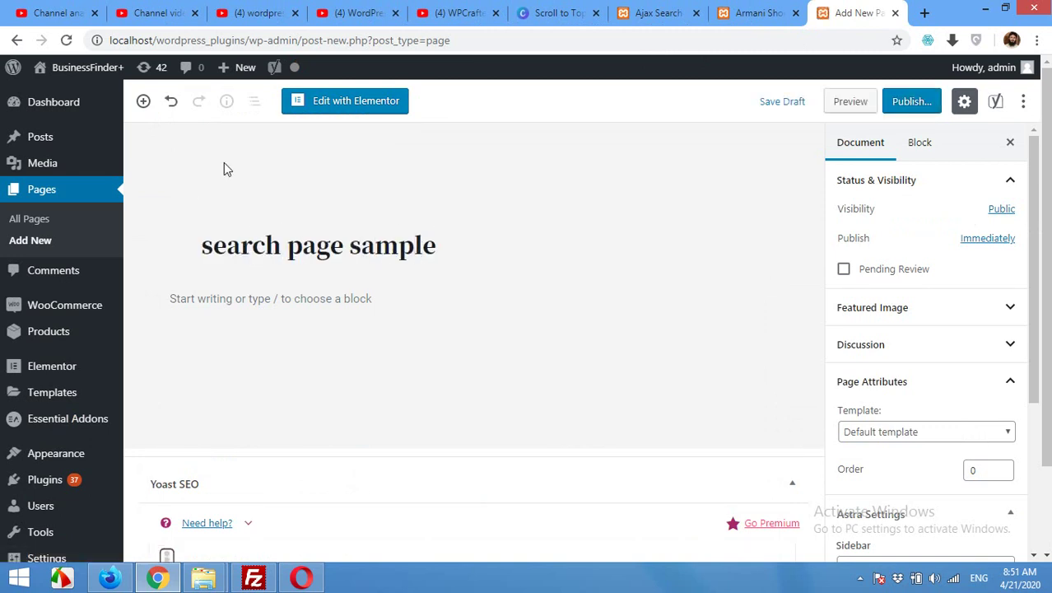
left_click(254, 298)
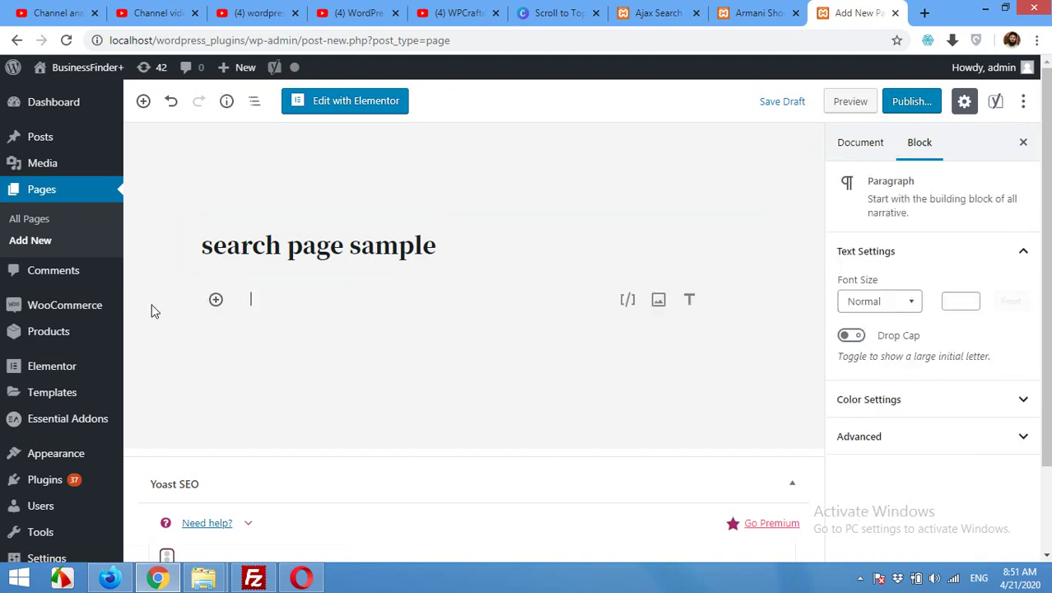
left_click(216, 301)
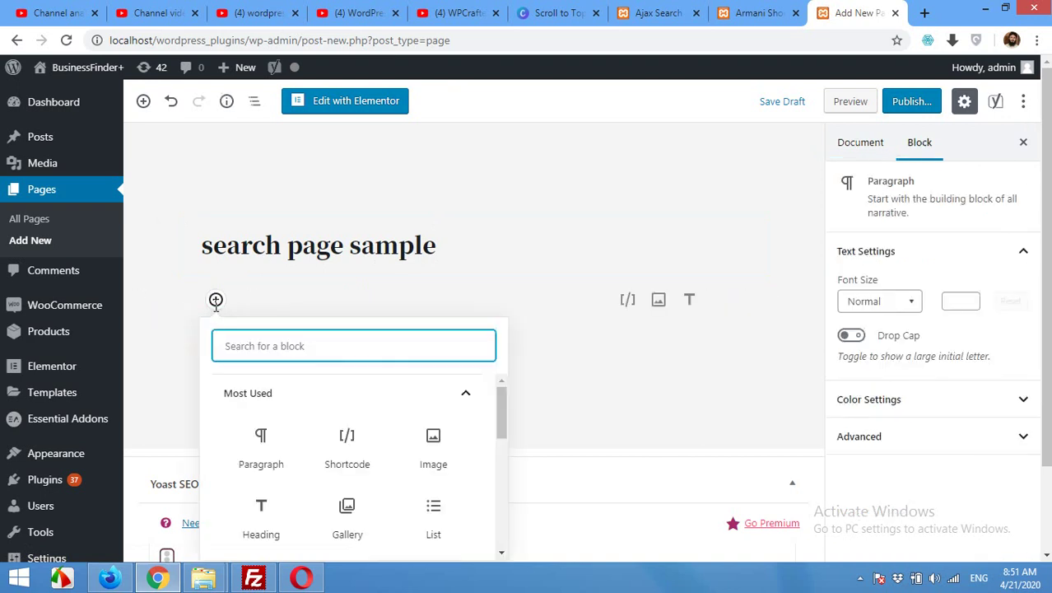
left_click(343, 450)
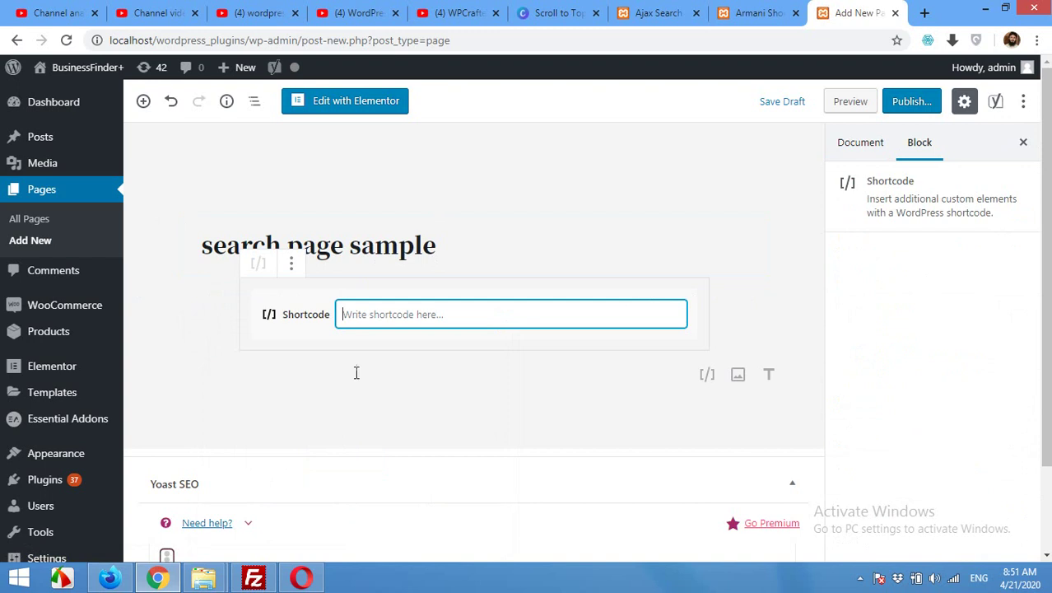
key("ctrl+v")
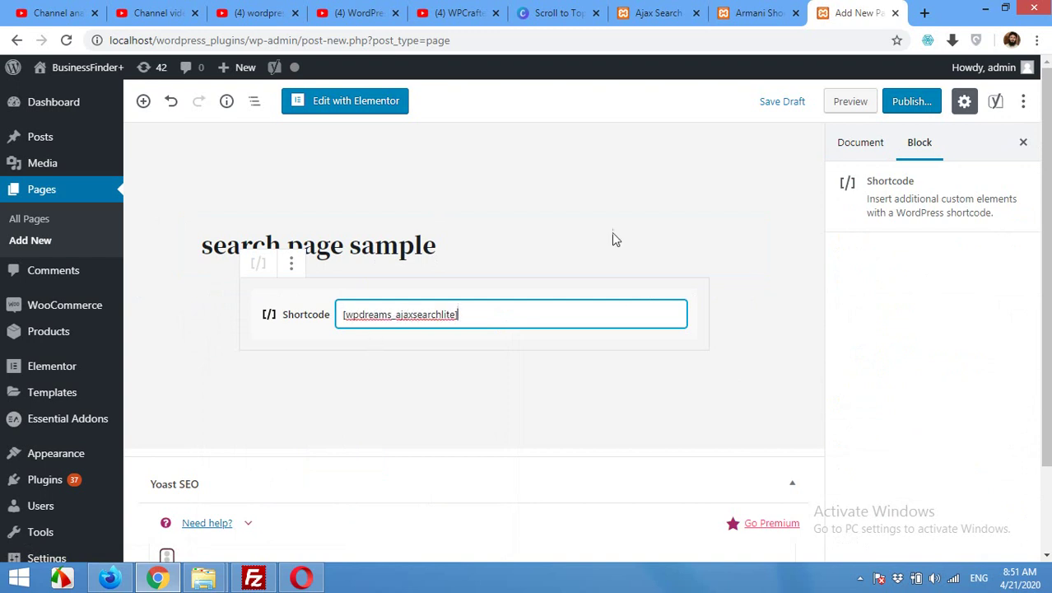
Publish the page and view the live page in a new tab
left_click(895, 107)
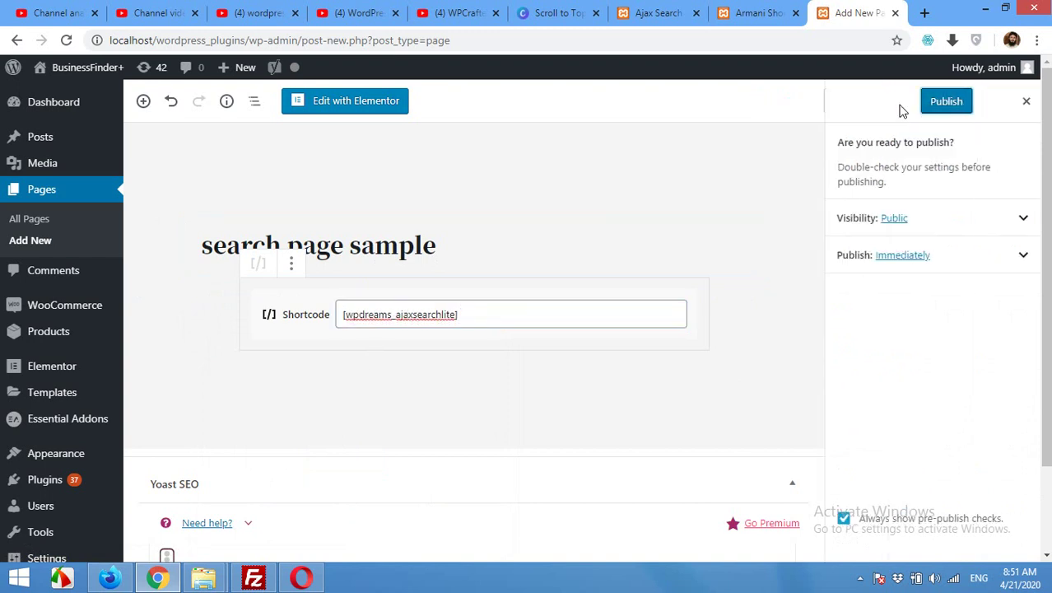
left_click(943, 105)
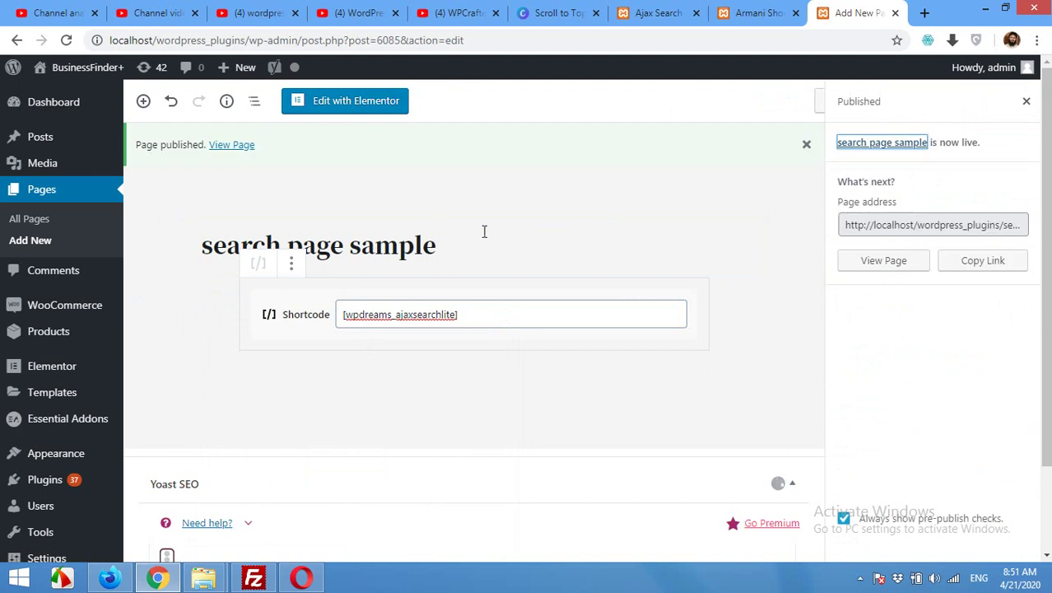
right_click(232, 147)
left_click(246, 157)
left_click(864, 13)
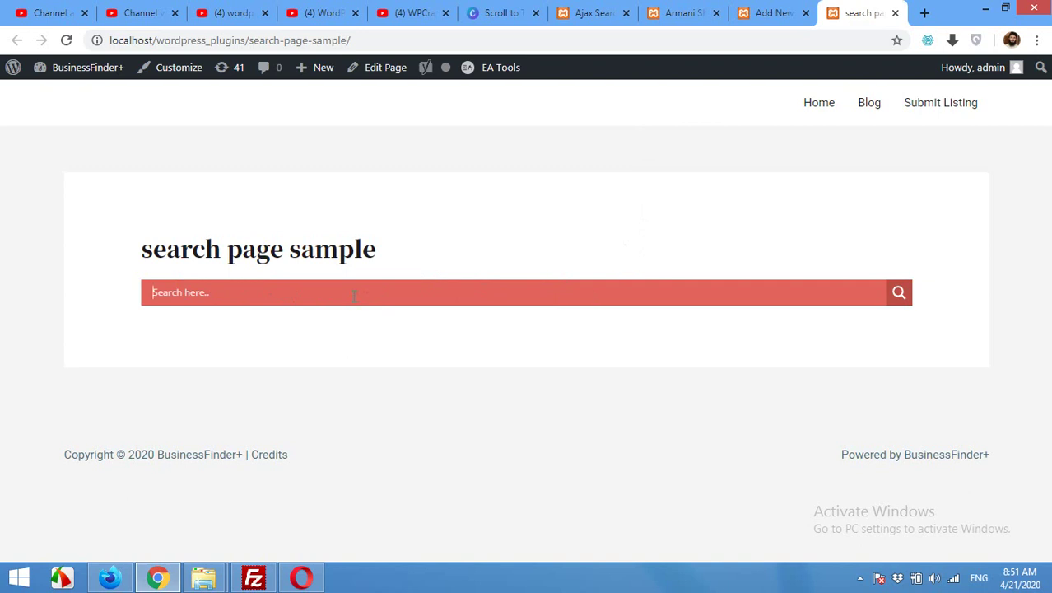
Search 'aja' in the Ajax search bar to check live results, then open Blog in a new tab
type("aj")
type("a")
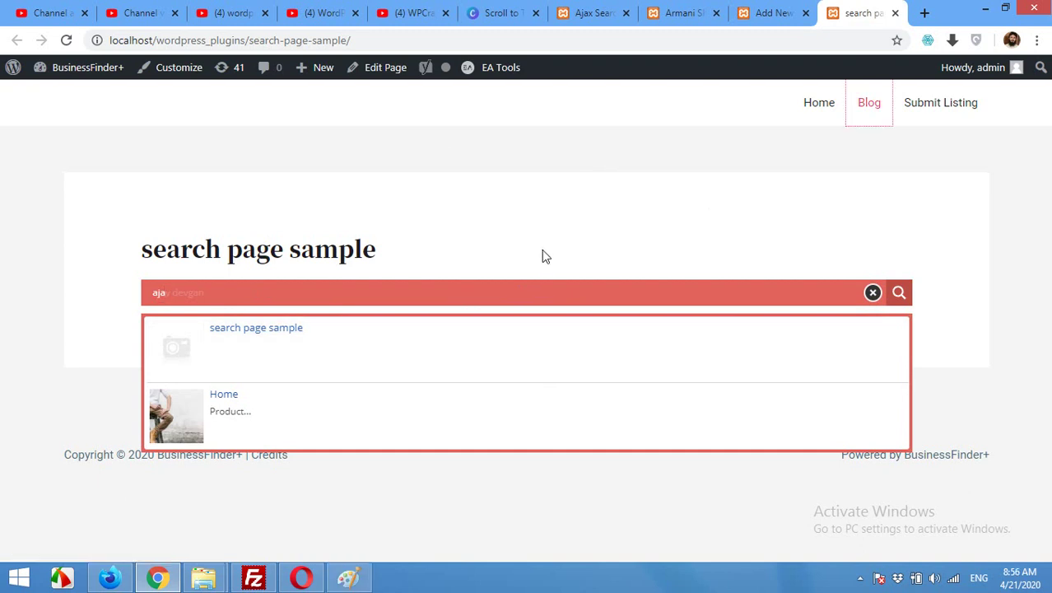
left_click(672, 194)
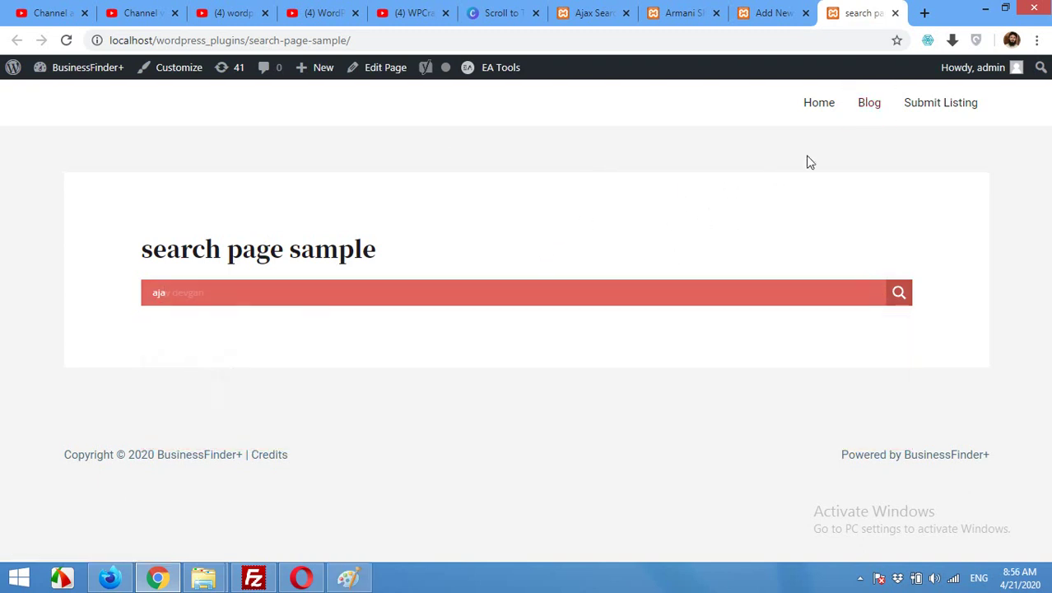
right_click(869, 109)
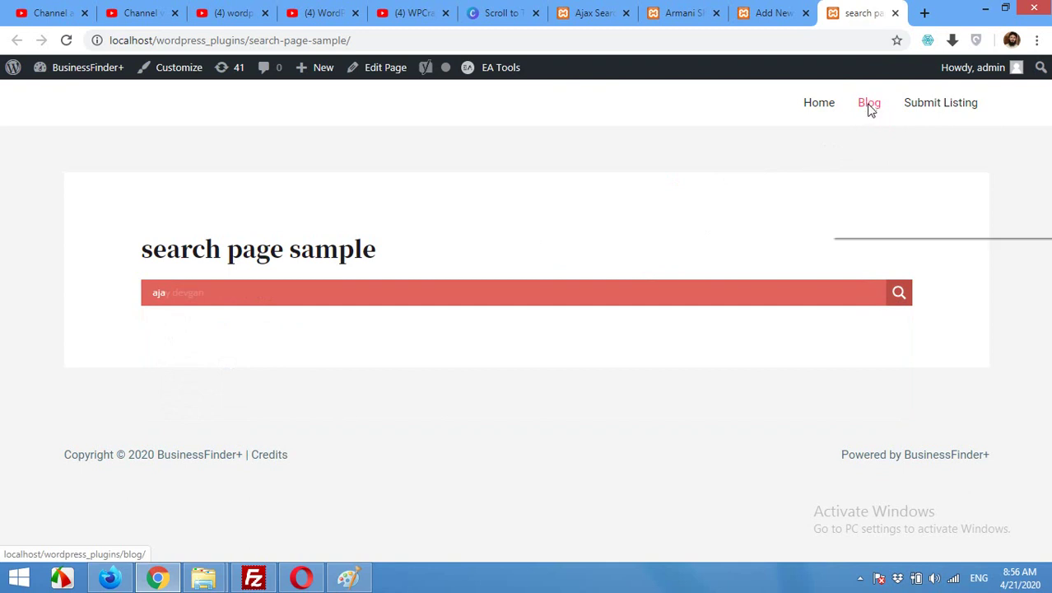
left_click(874, 112)
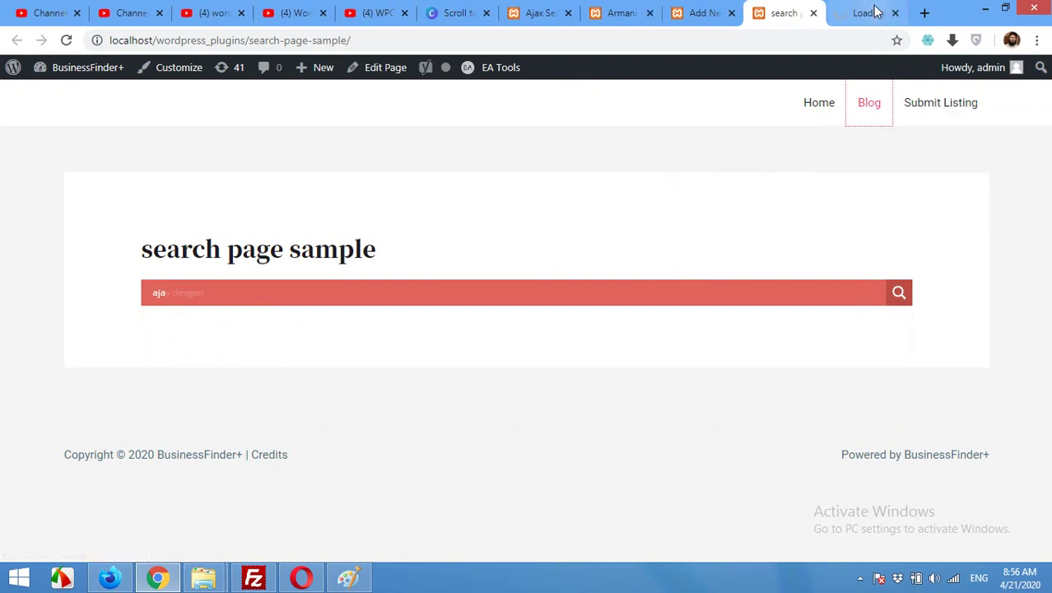
Inspect the Blog page's plain sidebar Search Products box, then return to the page editor
left_click(871, 12)
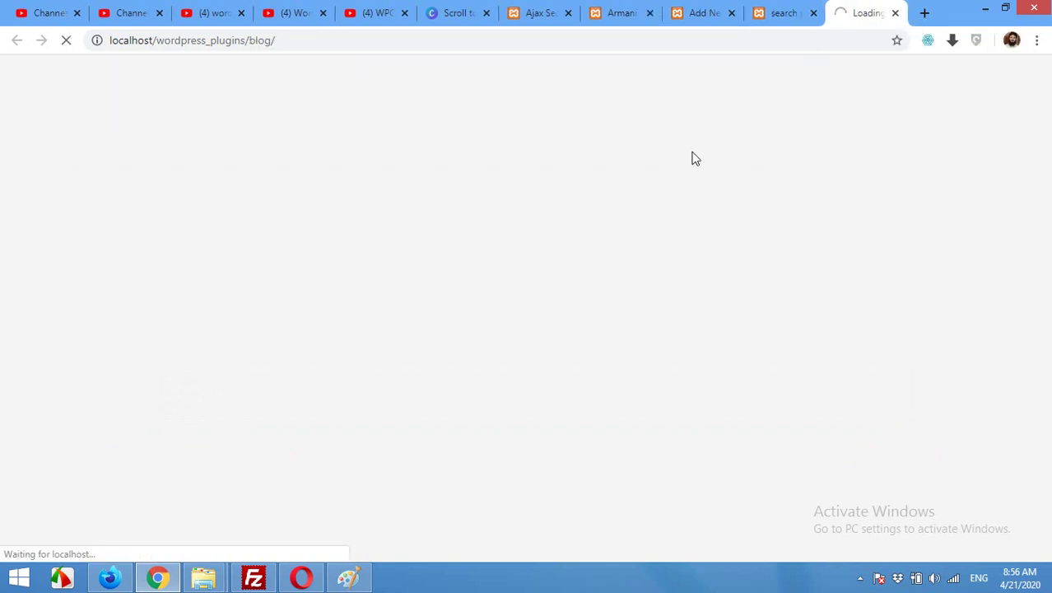
scroll(739, 216, "down", 1)
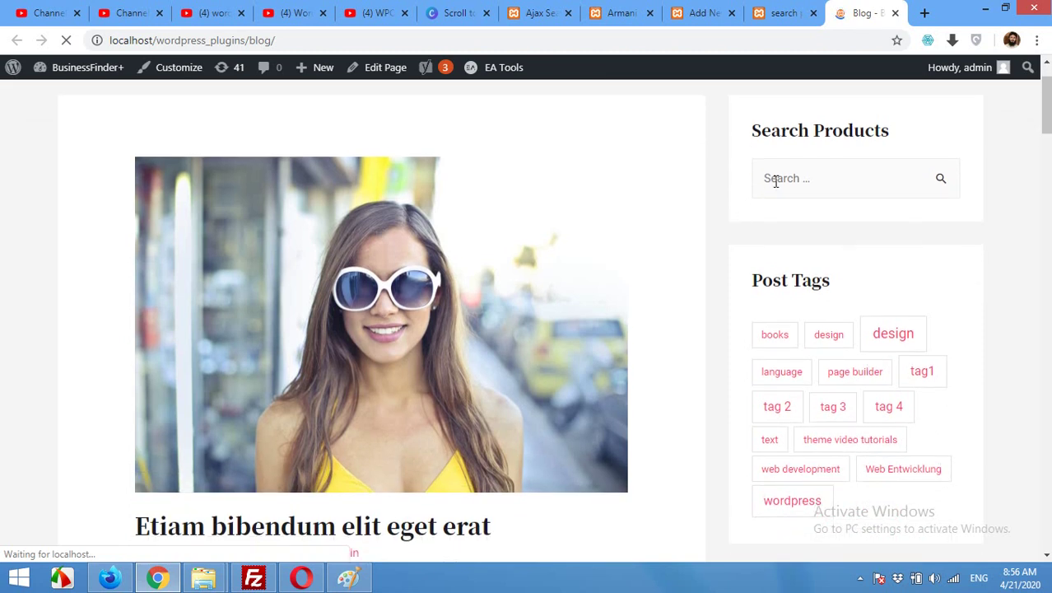
left_click(805, 179)
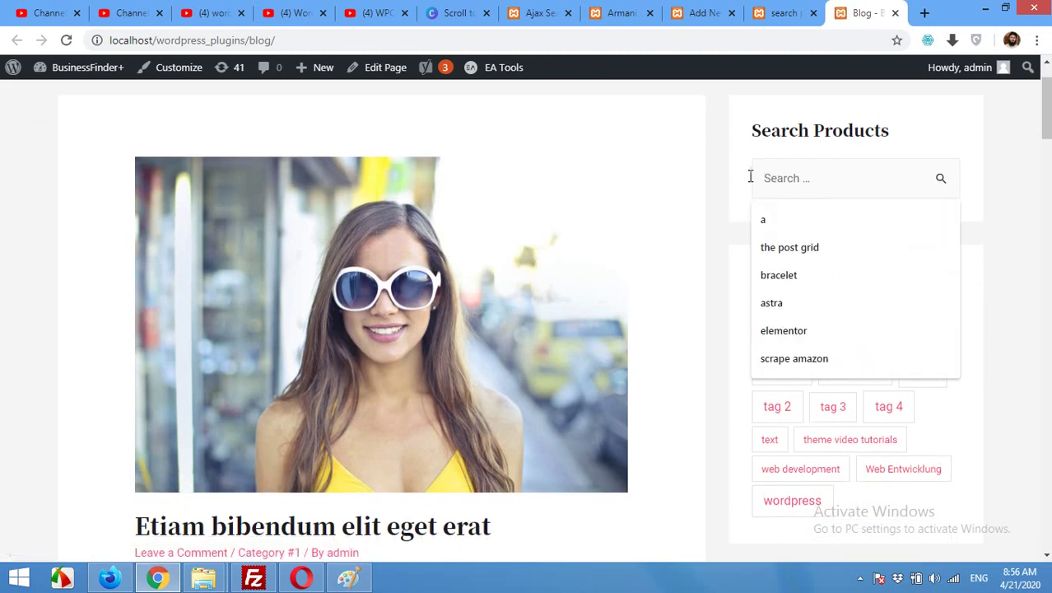
left_click(741, 200)
scroll(826, 263, "down", 3)
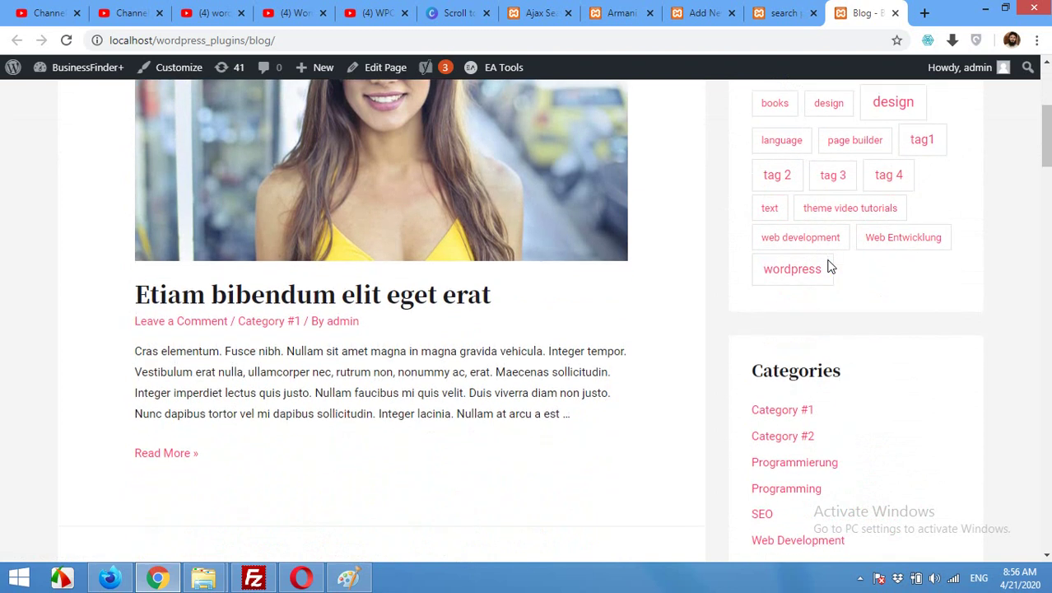
scroll(830, 265, "up", 4)
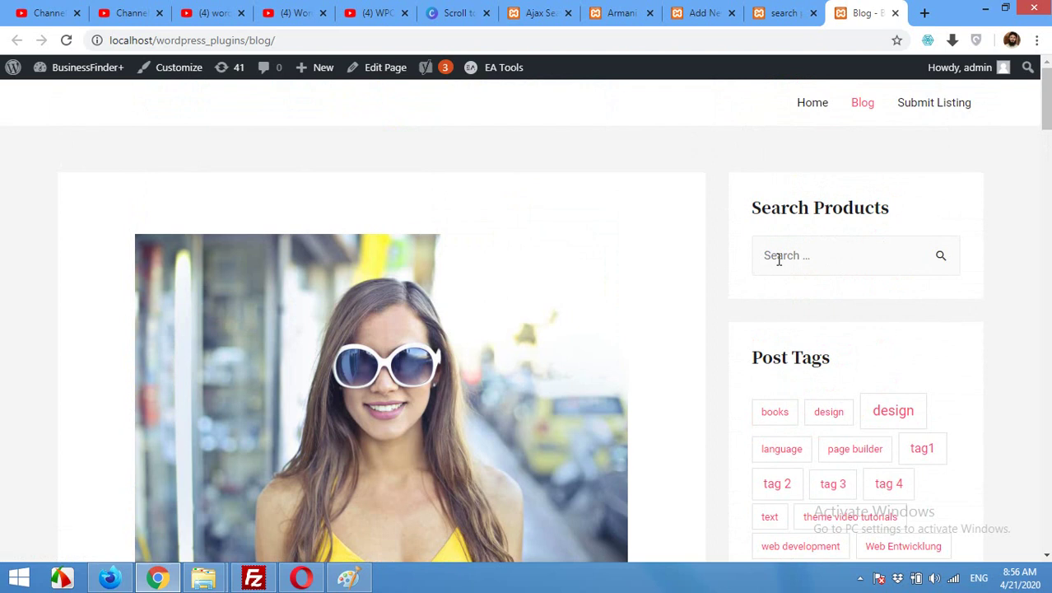
left_click(779, 259)
left_click(701, 13)
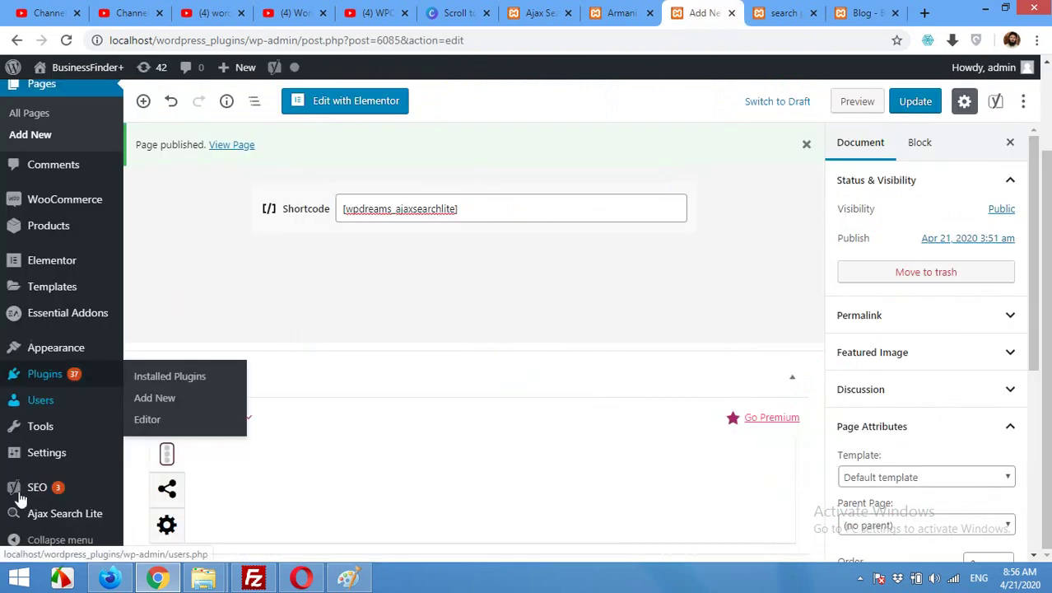
mouse_move(42, 455)
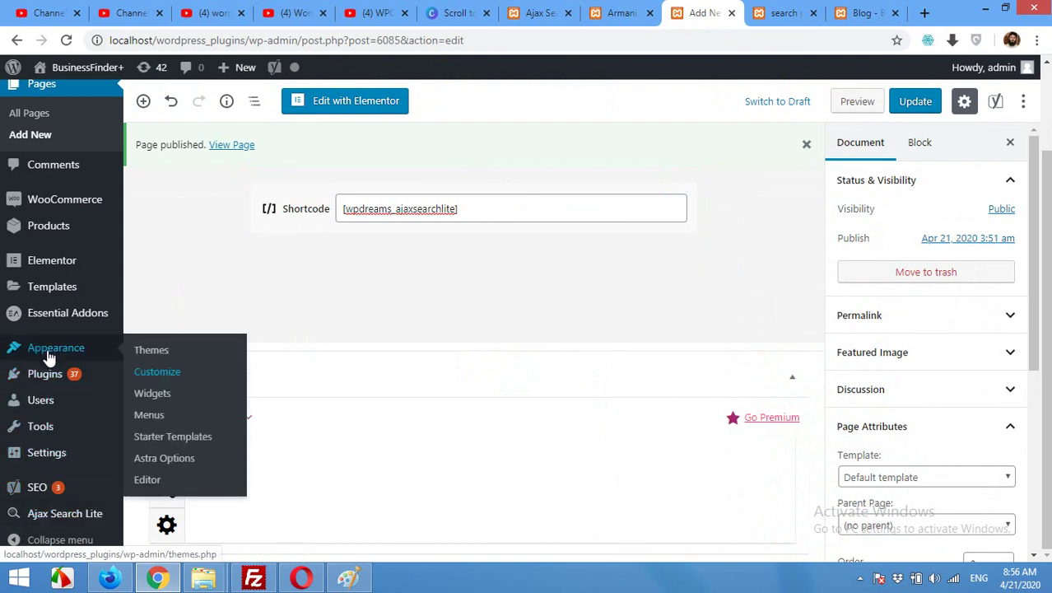
left_click(158, 398)
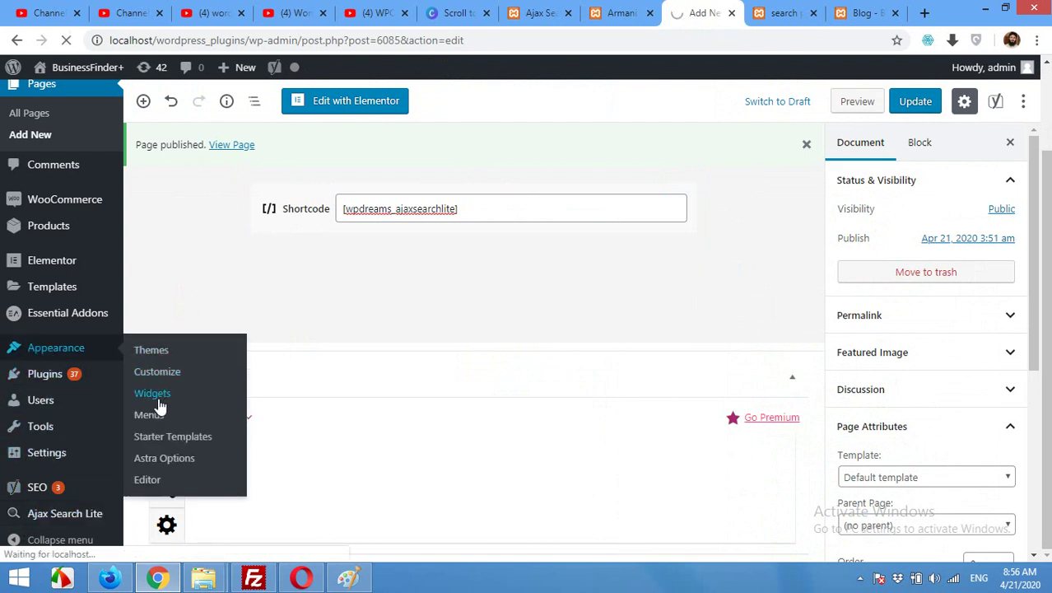
scroll(399, 345, "down", 2)
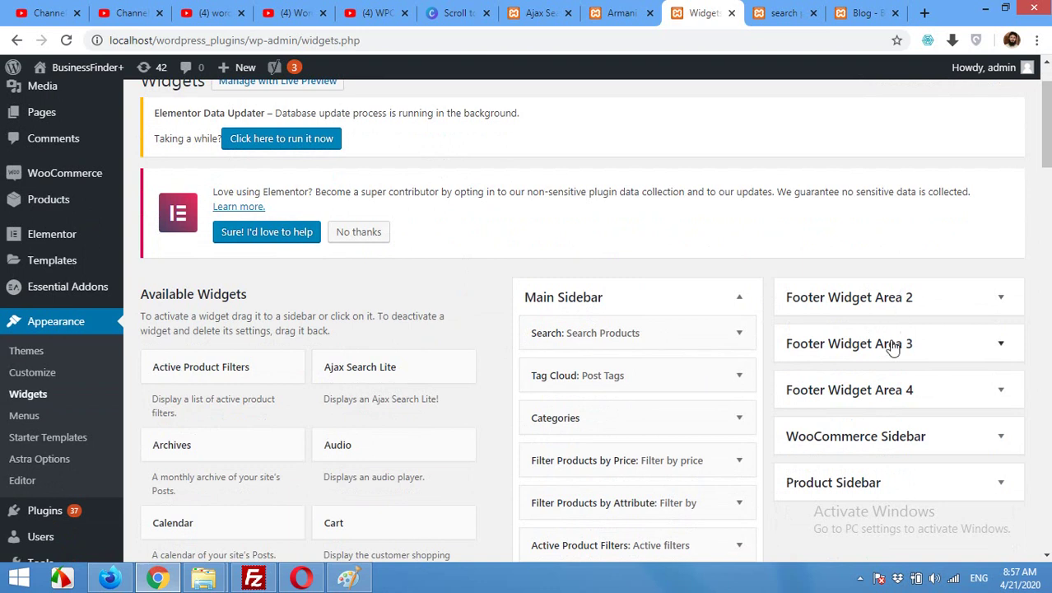
scroll(881, 431, "down", 3)
scroll(904, 204, "up", 2)
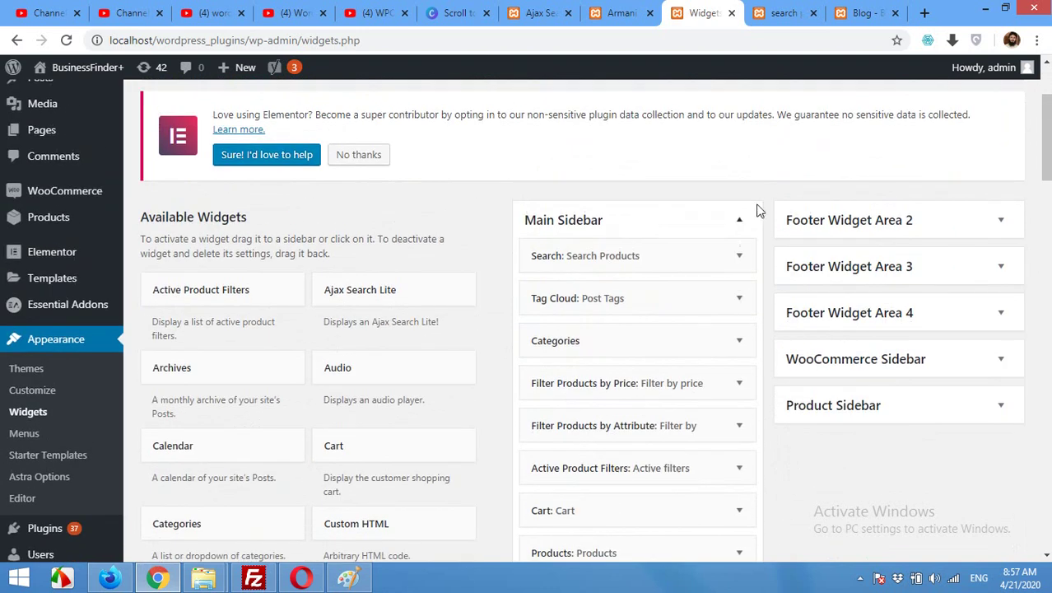
left_click(863, 12)
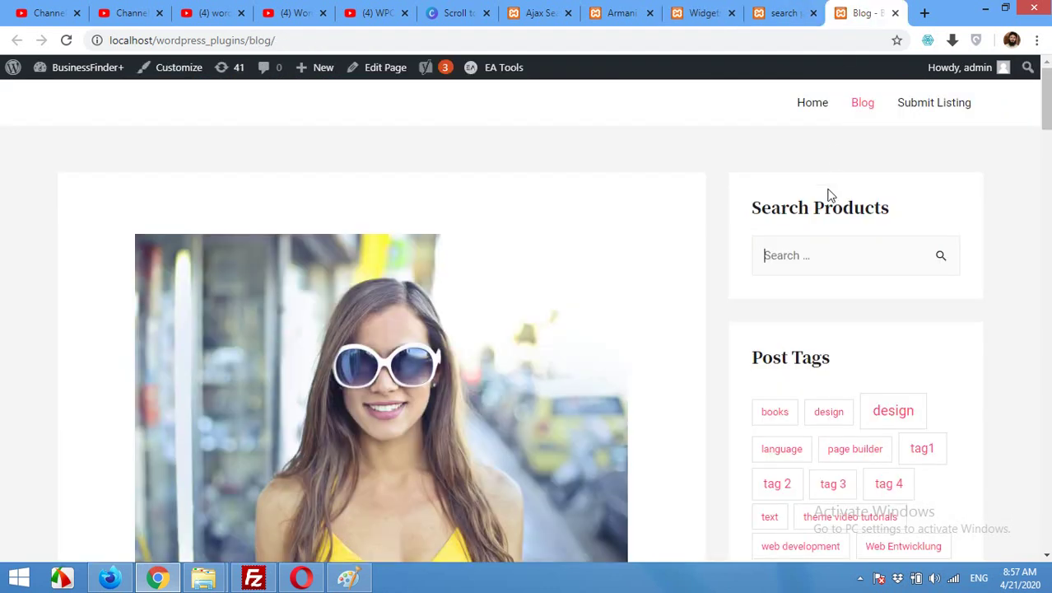
left_click(774, 14)
left_click(713, 16)
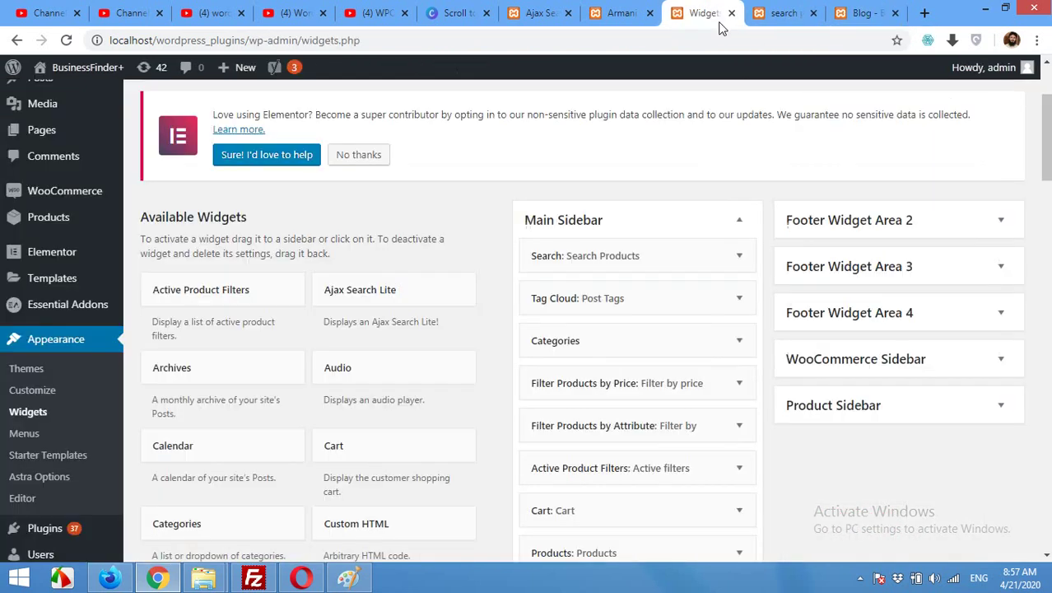
scroll(604, 280, "down", 3)
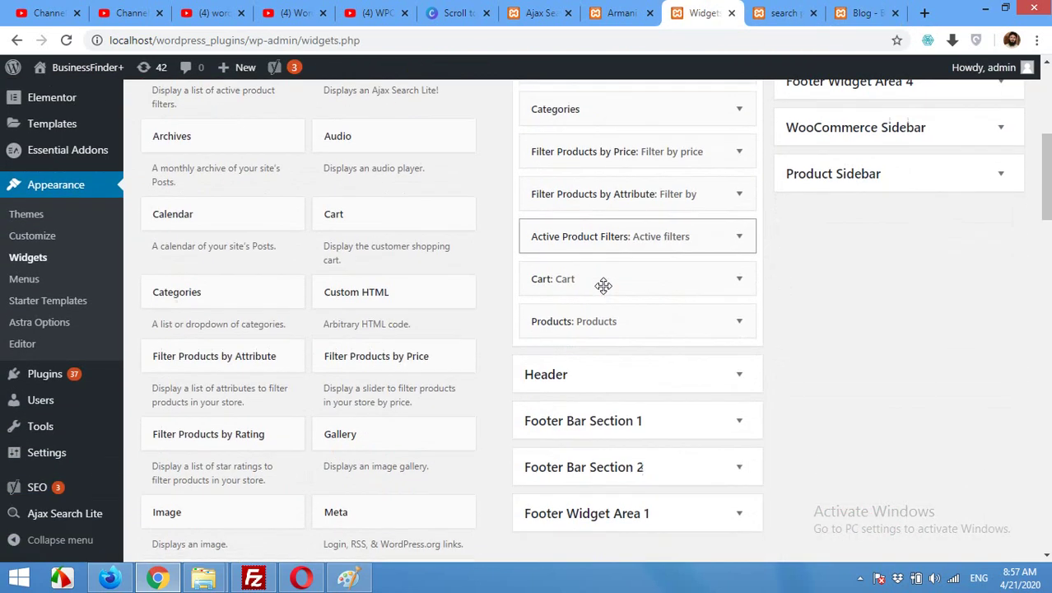
scroll(589, 247, "up", 3)
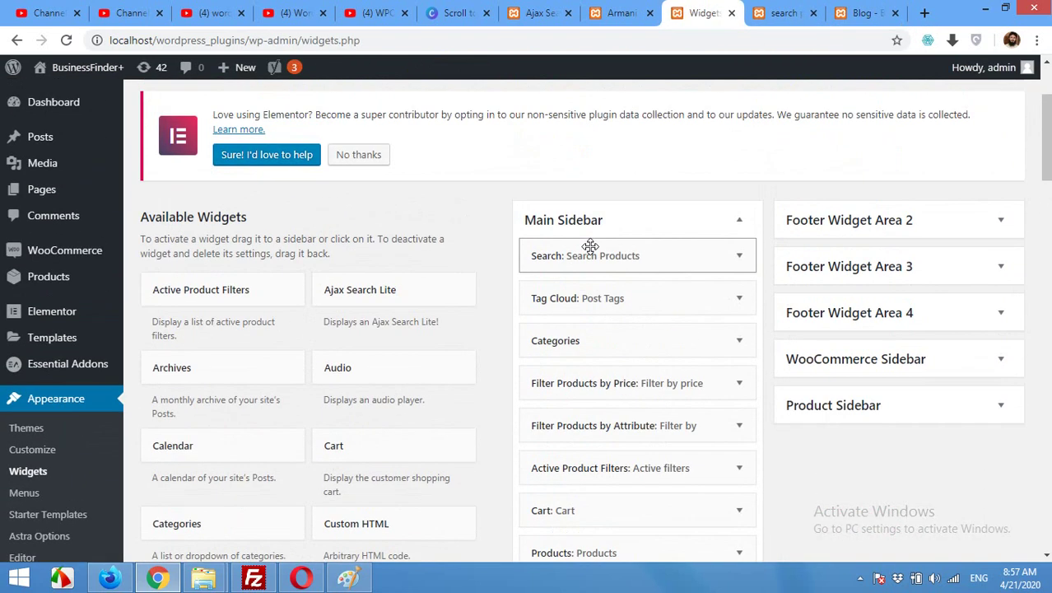
Place Ajax Search Lite atop Main Sidebar, title it 'Ajax Search', and save the widget
left_click_drag(360, 293, 584, 255)
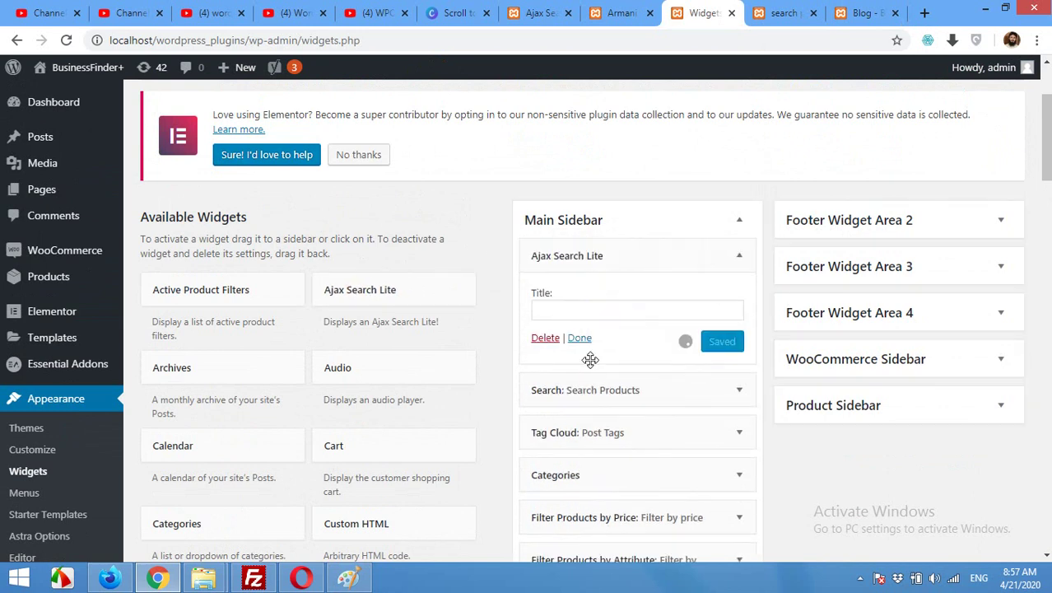
left_click(619, 308)
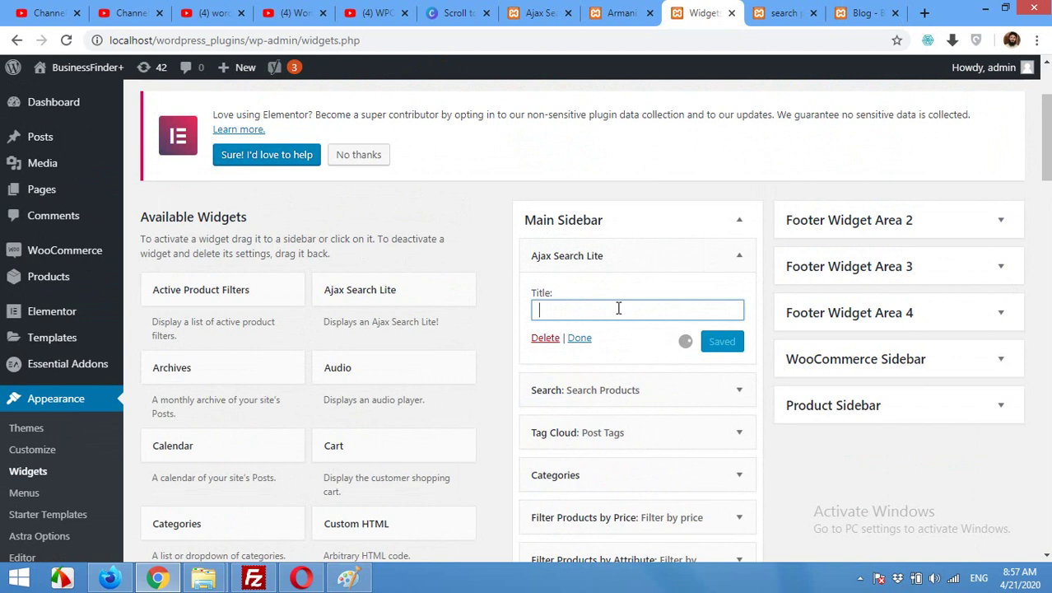
type("Search")
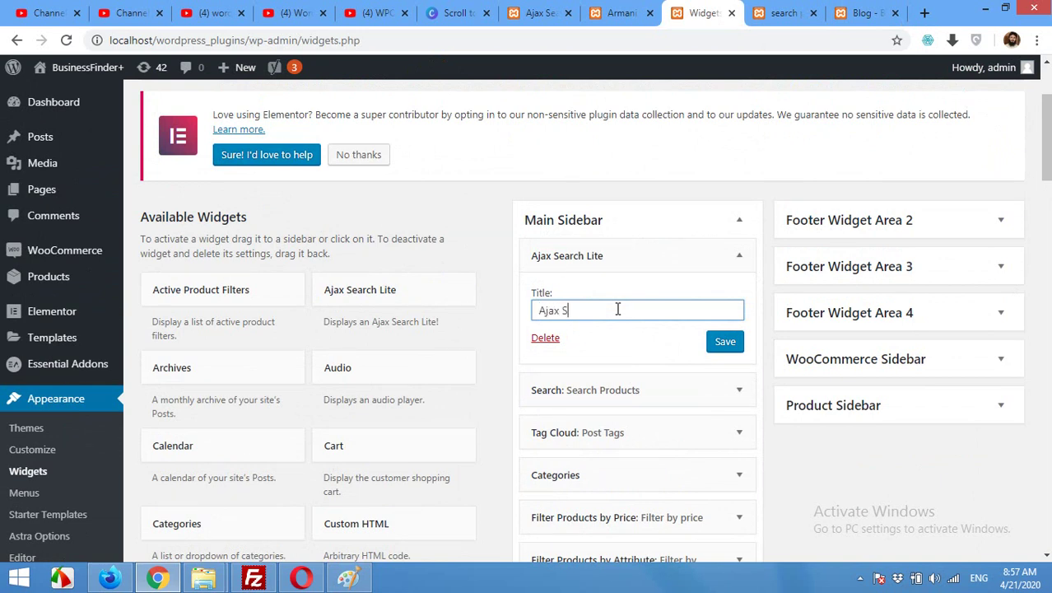
left_click(716, 346)
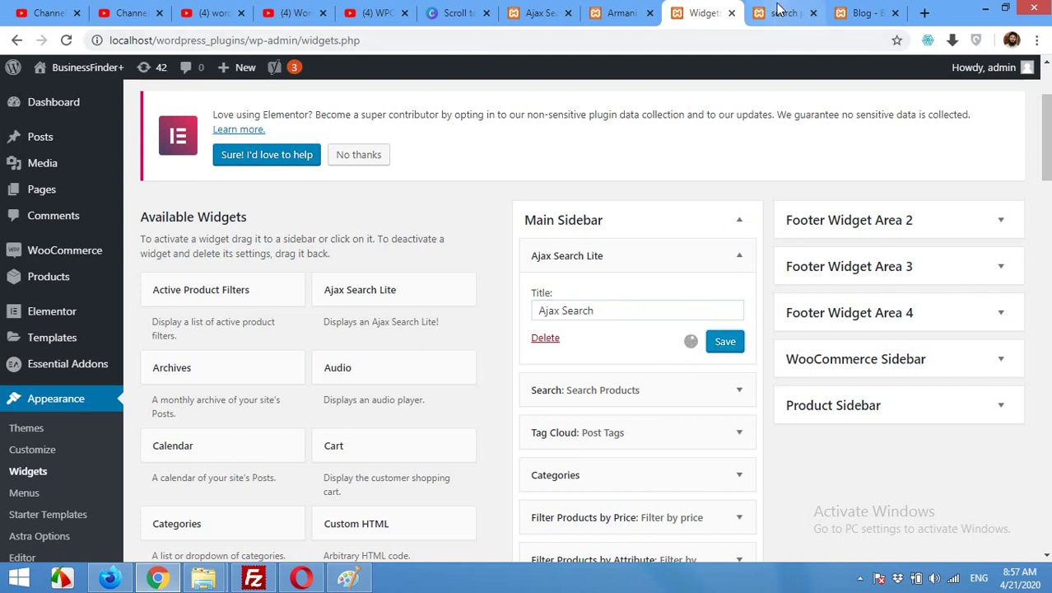
left_click(866, 13)
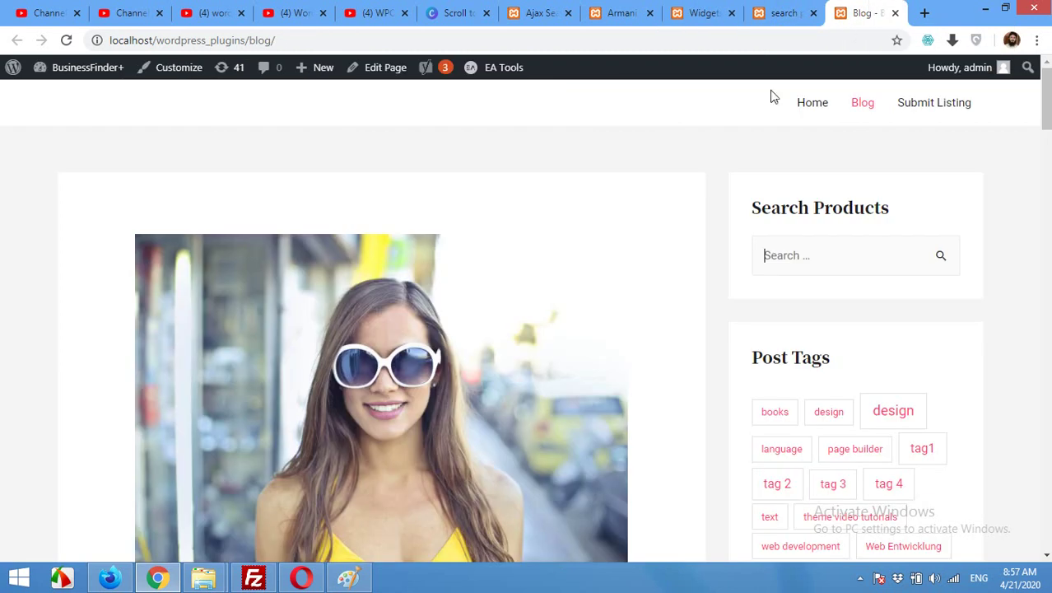
Reload the blog and test the new sidebar Ajax Search box with the query 'aj'
left_click(67, 40)
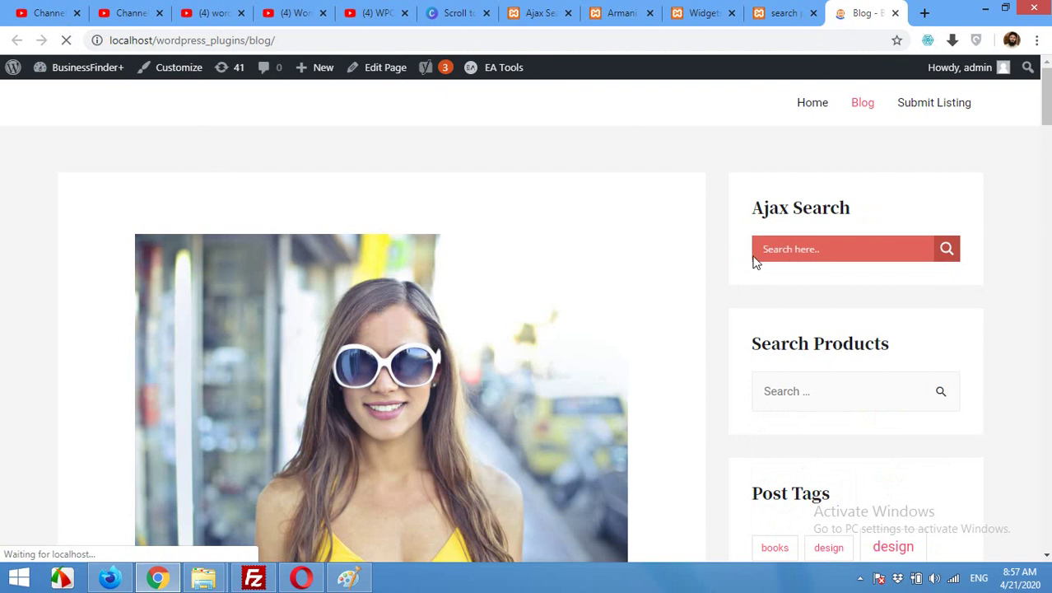
left_click(763, 248)
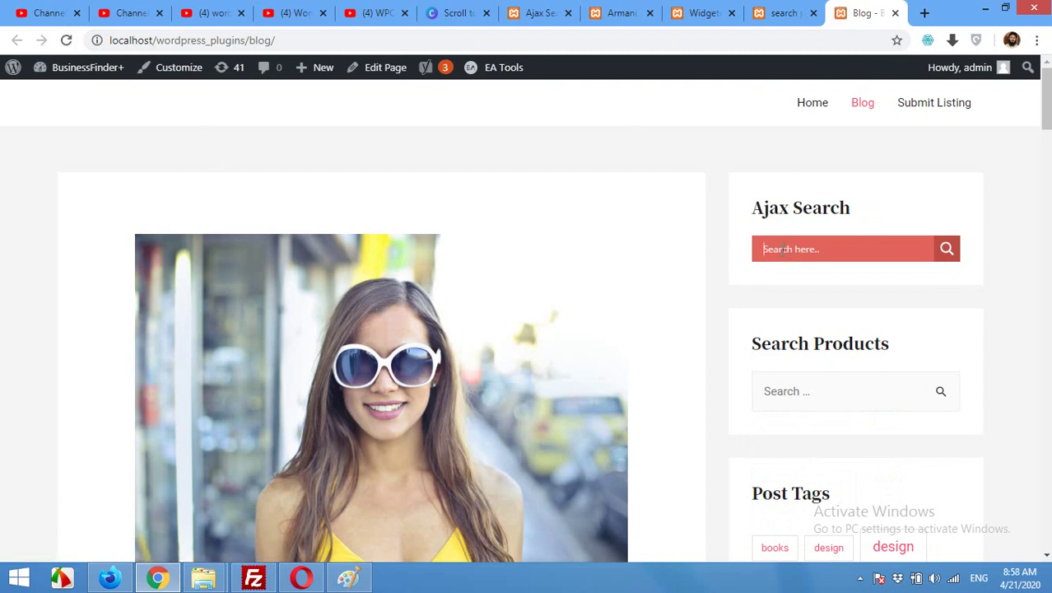
type("aja")
double_click(783, 250)
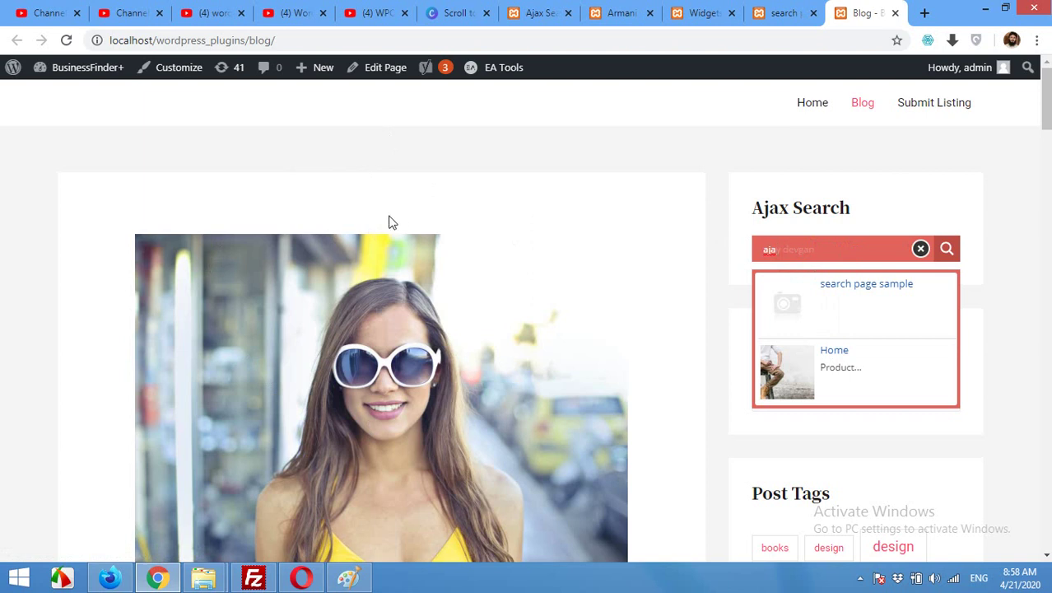
left_click(679, 17)
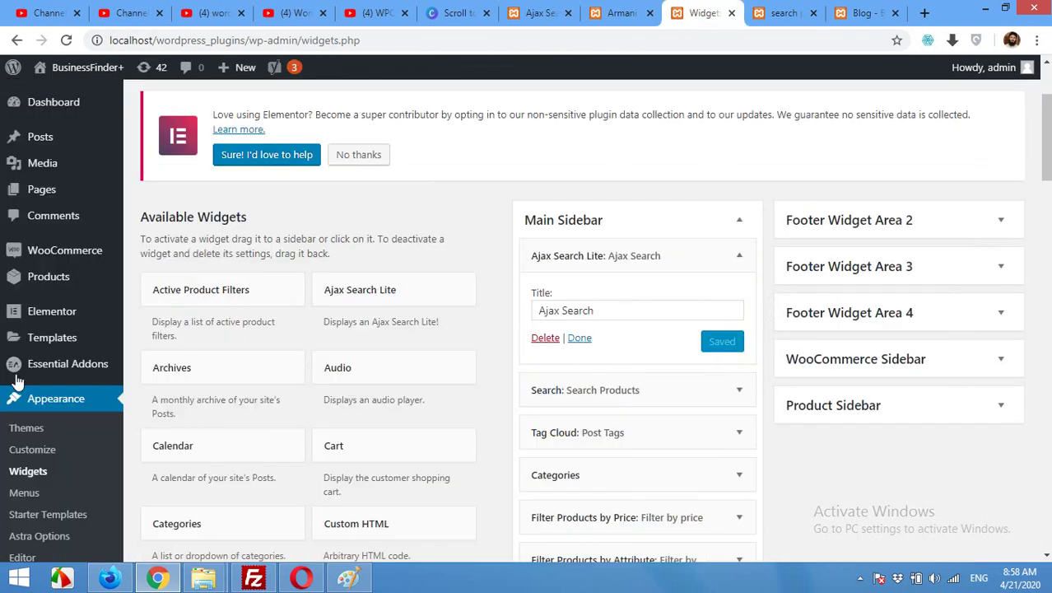
Open Ajax Search Lite settings, look over Behavior options, then switch to Layout options
scroll(33, 460, "down", 3)
mouse_move(41, 521)
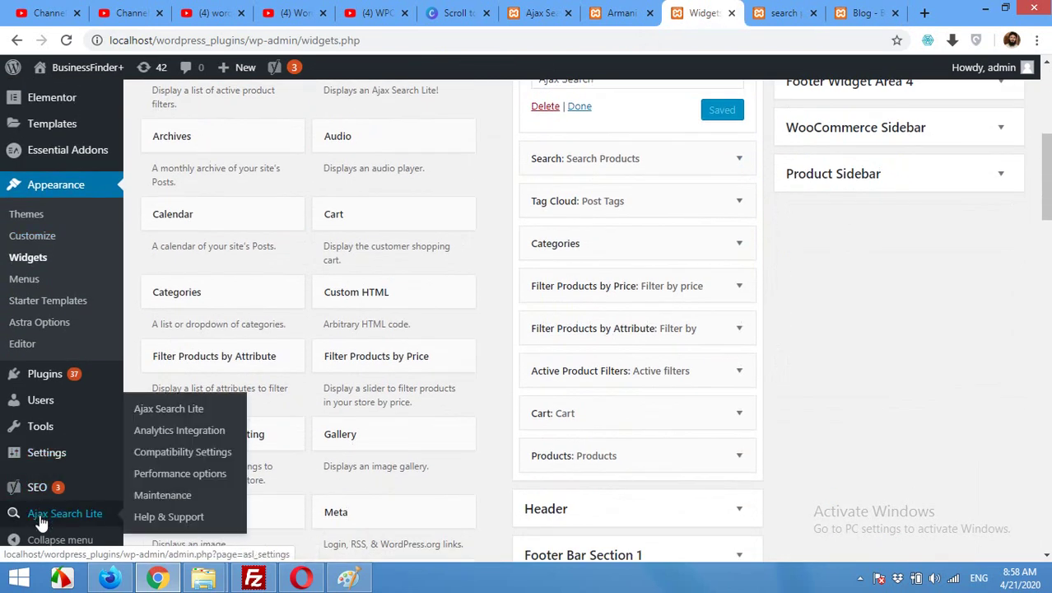
left_click(147, 411)
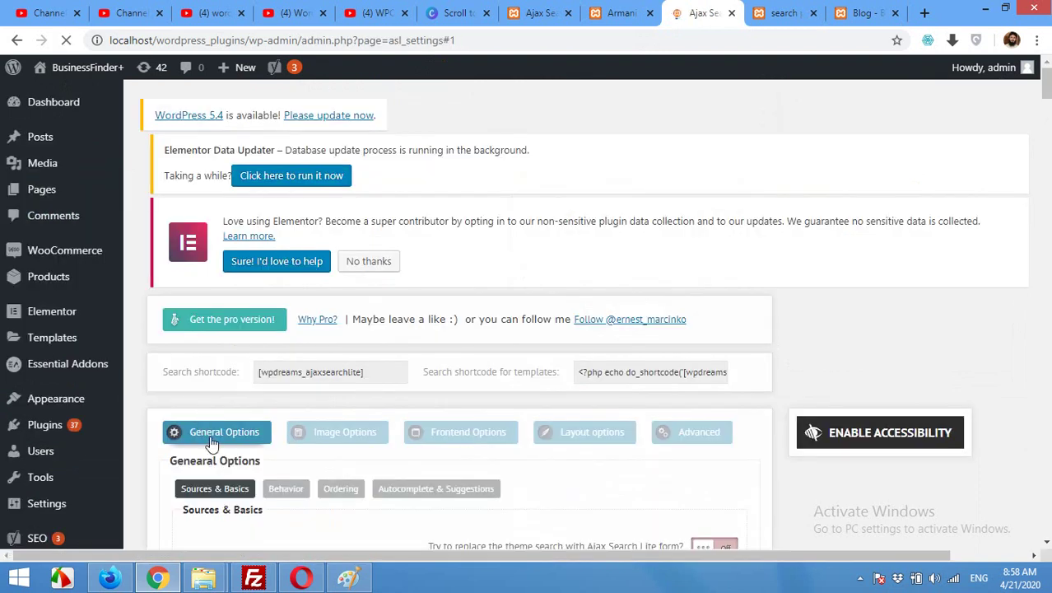
scroll(212, 442, "down", 3)
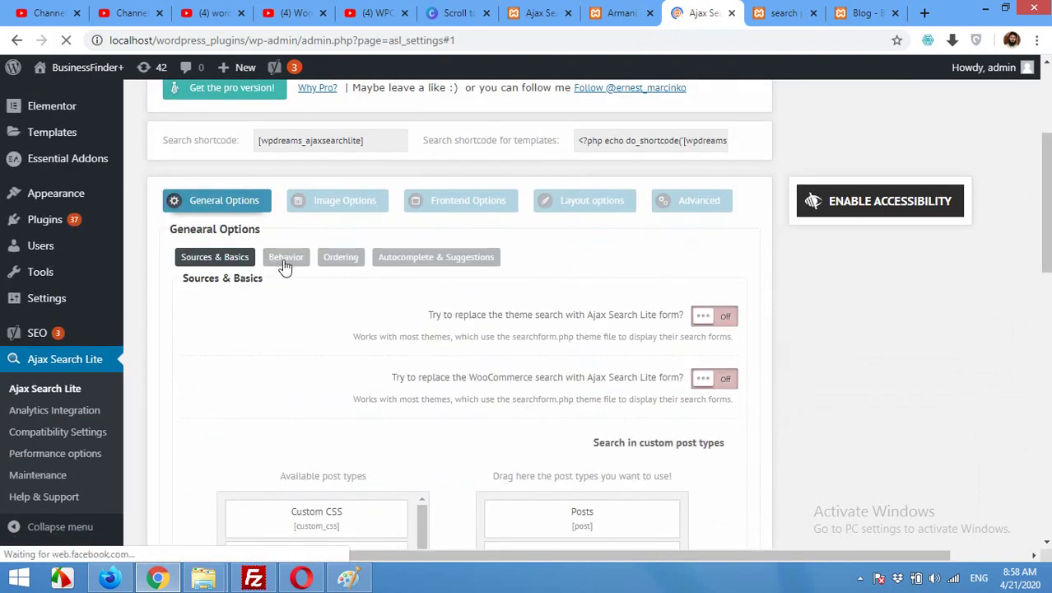
left_click(284, 261)
scroll(538, 385, "down", 4)
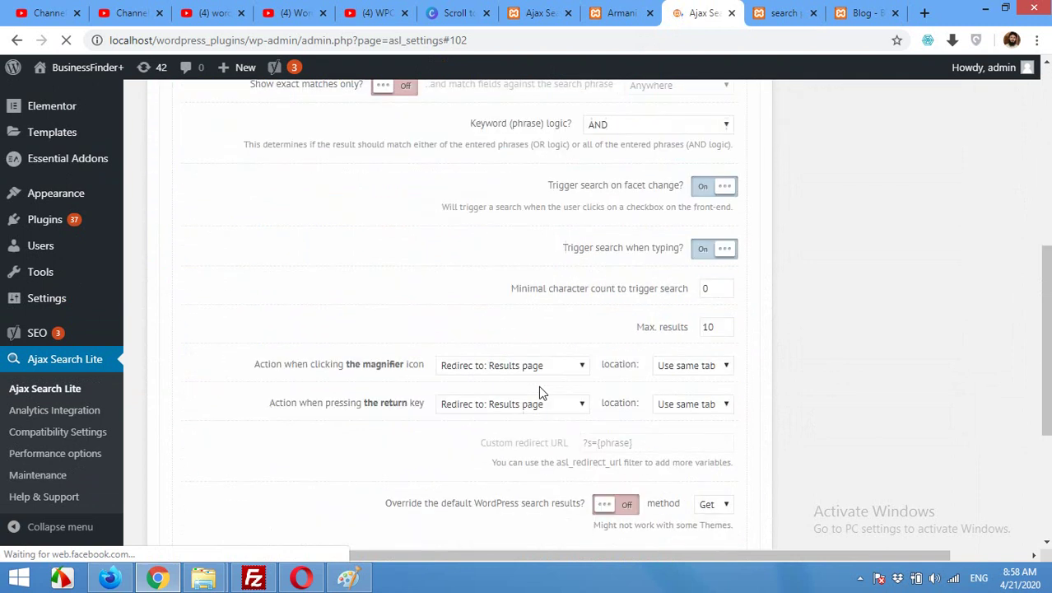
scroll(621, 383, "up", 4)
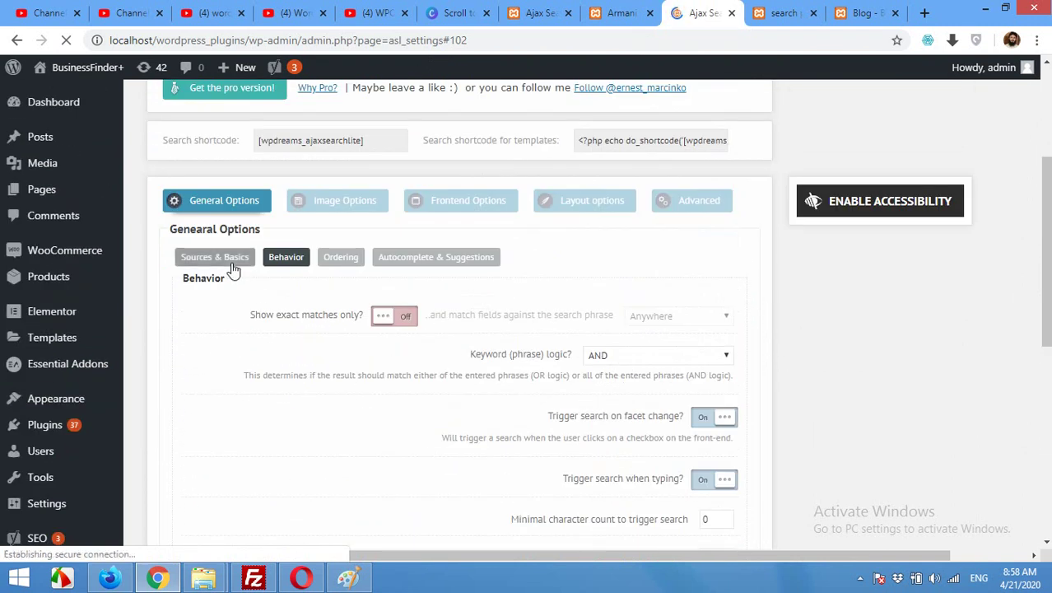
left_click(582, 202)
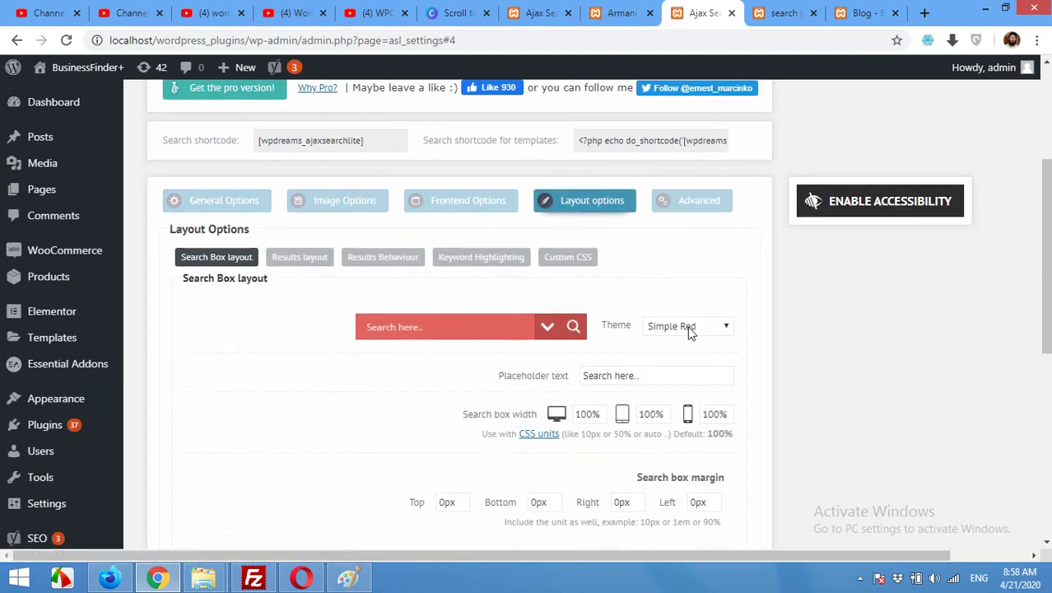
Try the Simple Blue, Simple Grey, Classic Blue and Curvy Black search box themes
left_click(688, 329)
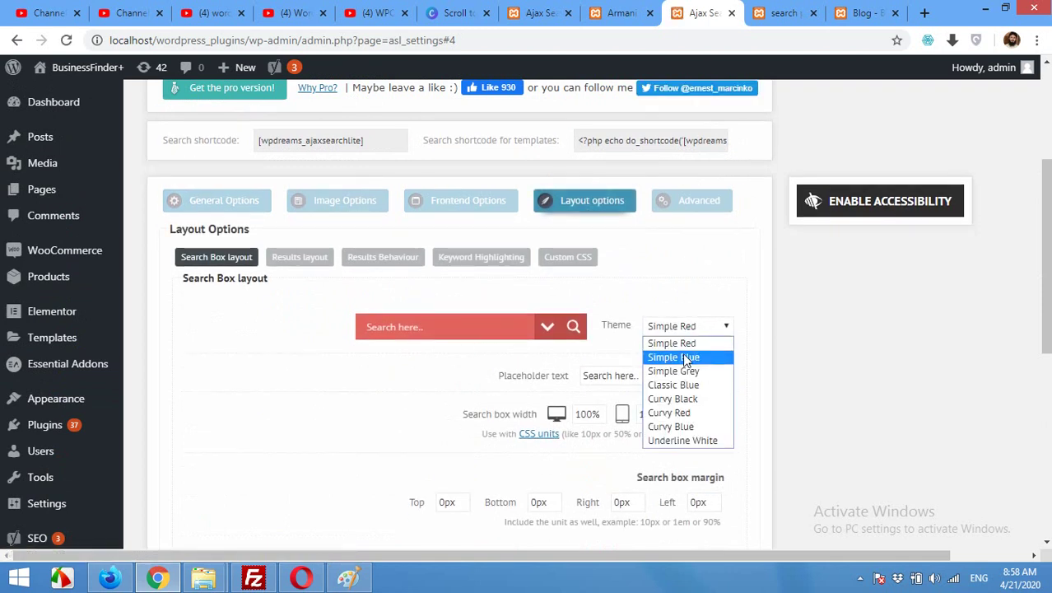
left_click(684, 359)
left_click(683, 329)
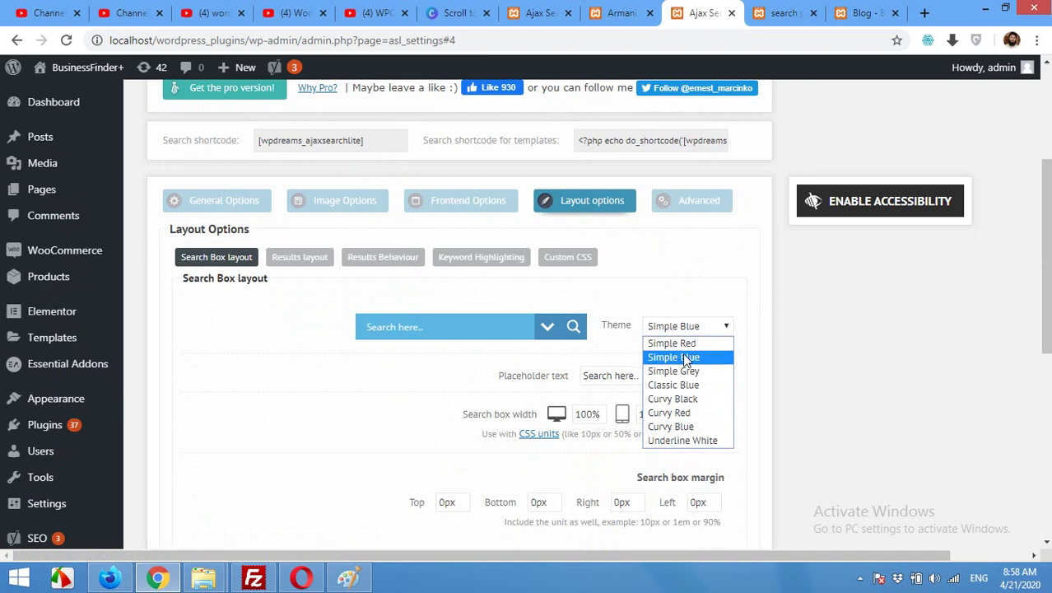
left_click(685, 370)
left_click(682, 329)
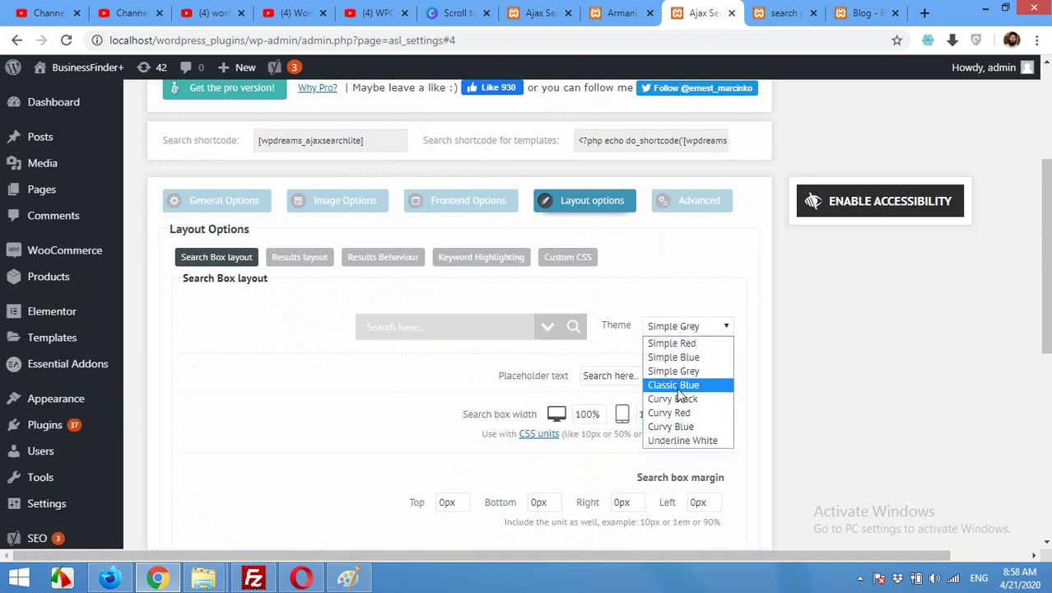
left_click(676, 385)
left_click(675, 330)
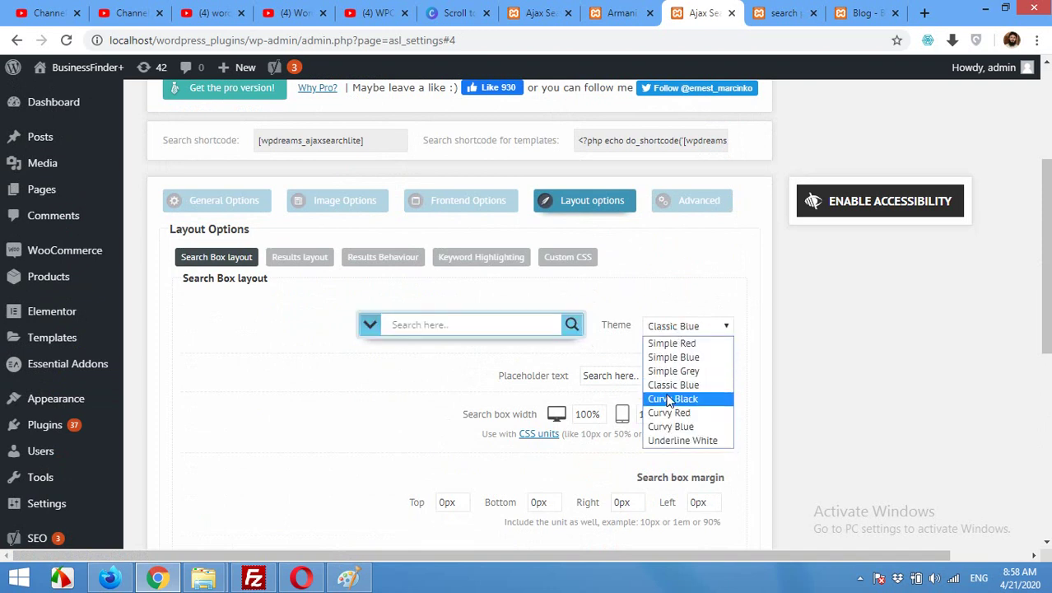
left_click(679, 398)
left_click(687, 330)
left_click(683, 325)
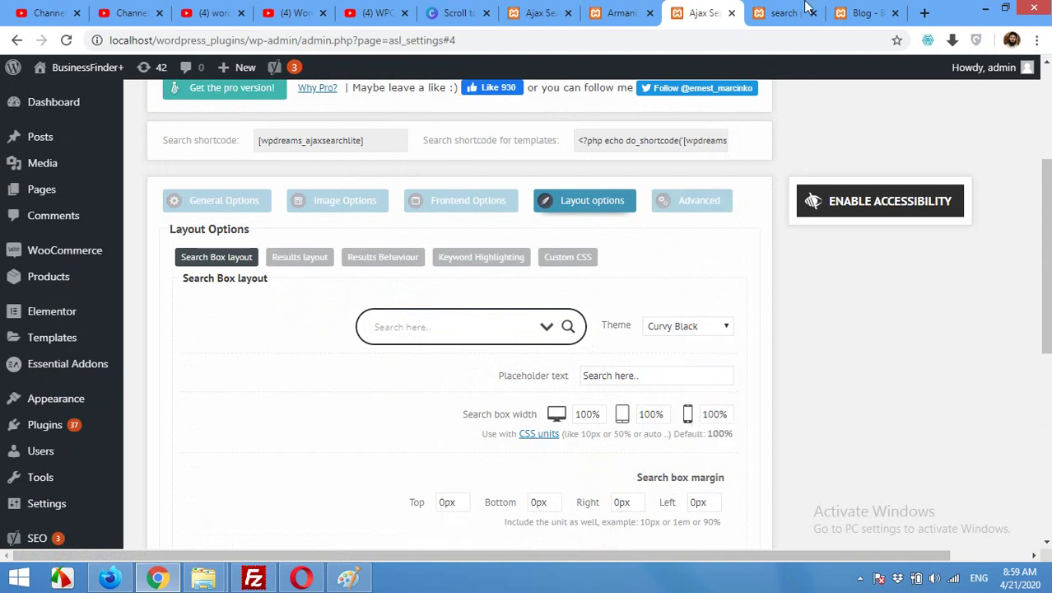
After comparing with the blog, choose the Underline White theme and save the options
left_click(860, 13)
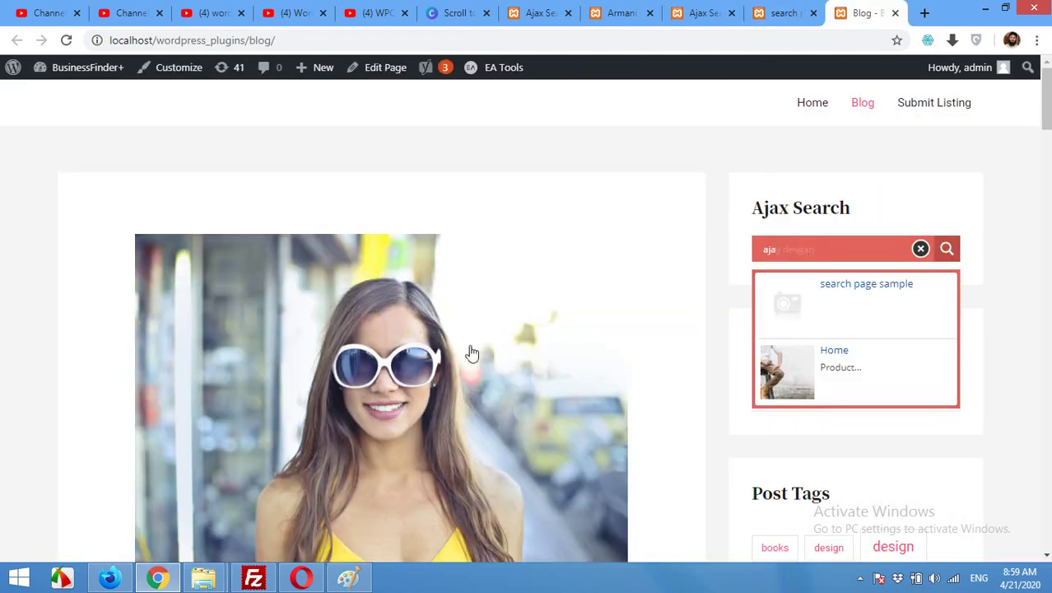
left_click(701, 12)
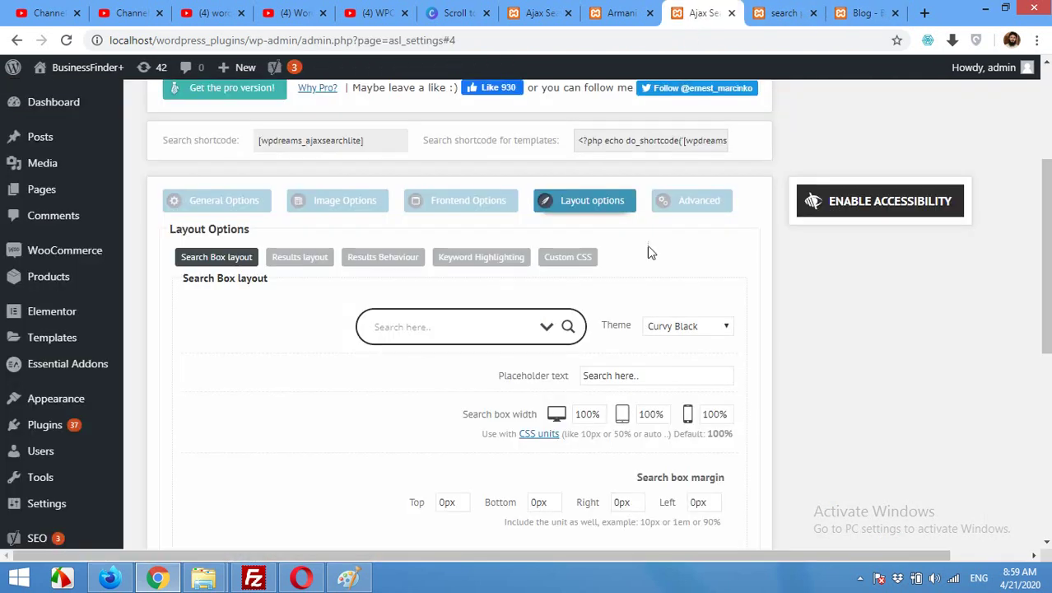
left_click(672, 328)
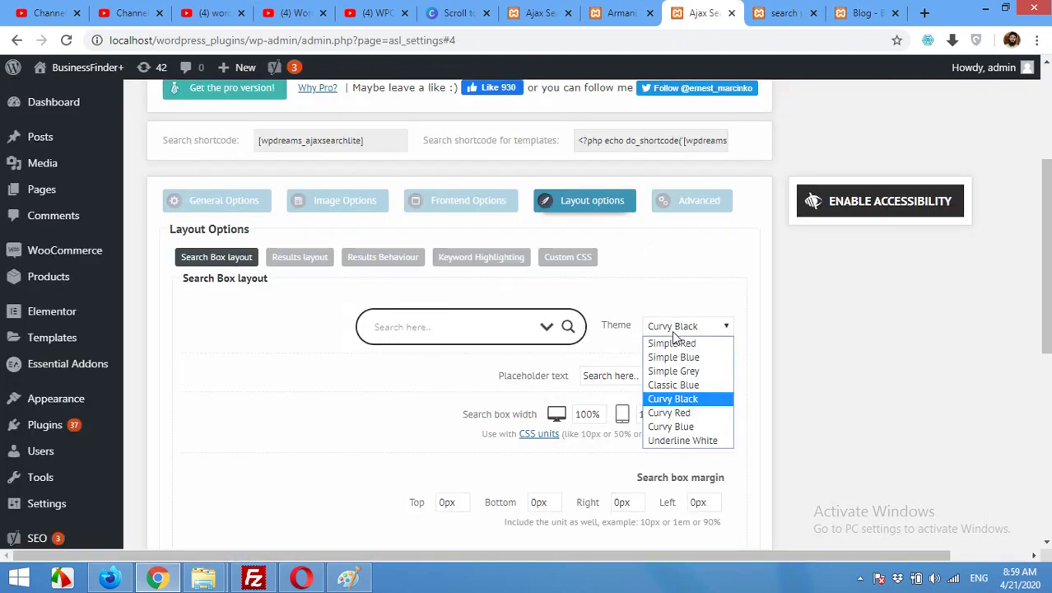
left_click(682, 439)
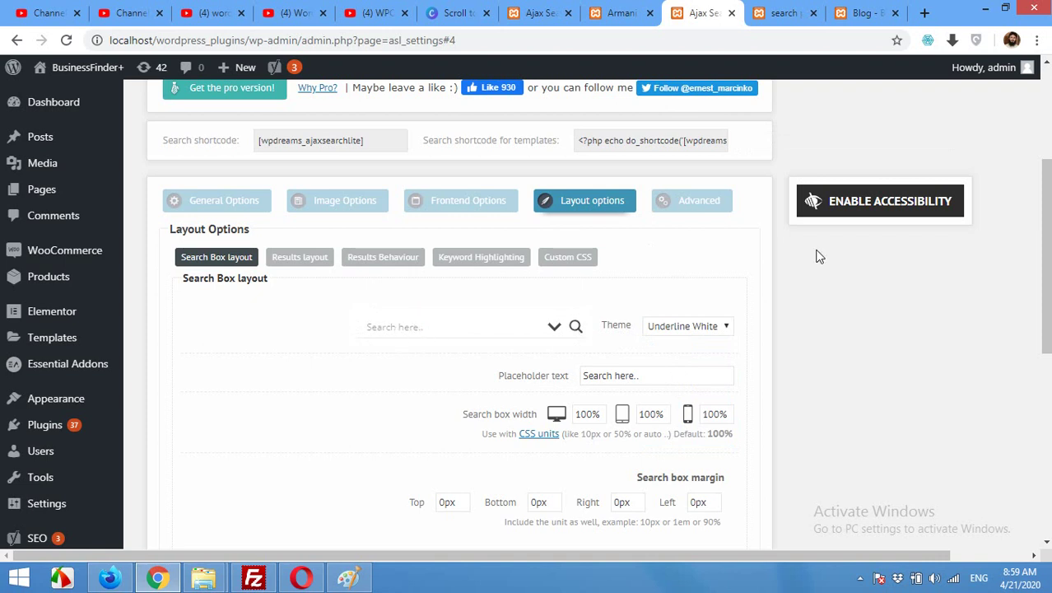
scroll(802, 395, "down", 5)
left_click(694, 533)
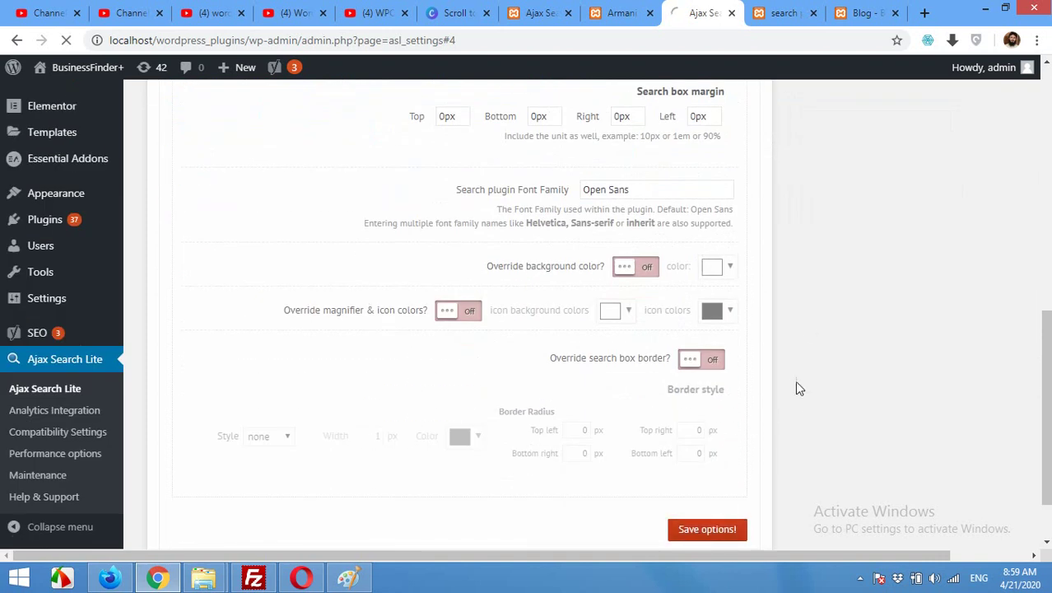
Reload the blog to preview the Underline White search box, then return to the Ajax Search Lite settings
left_click(860, 13)
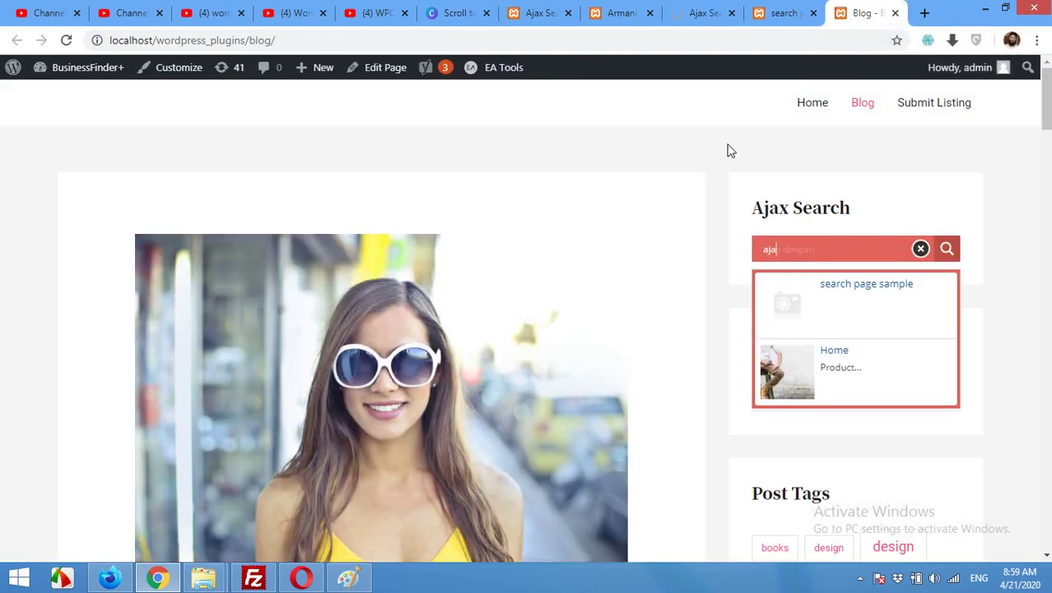
left_click(77, 67)
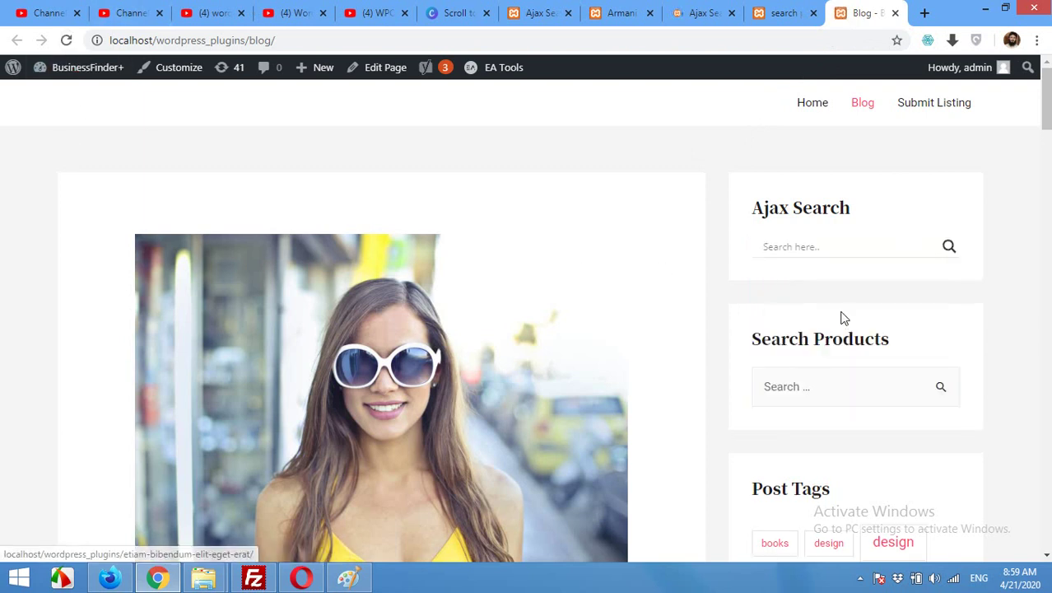
left_click(786, 249)
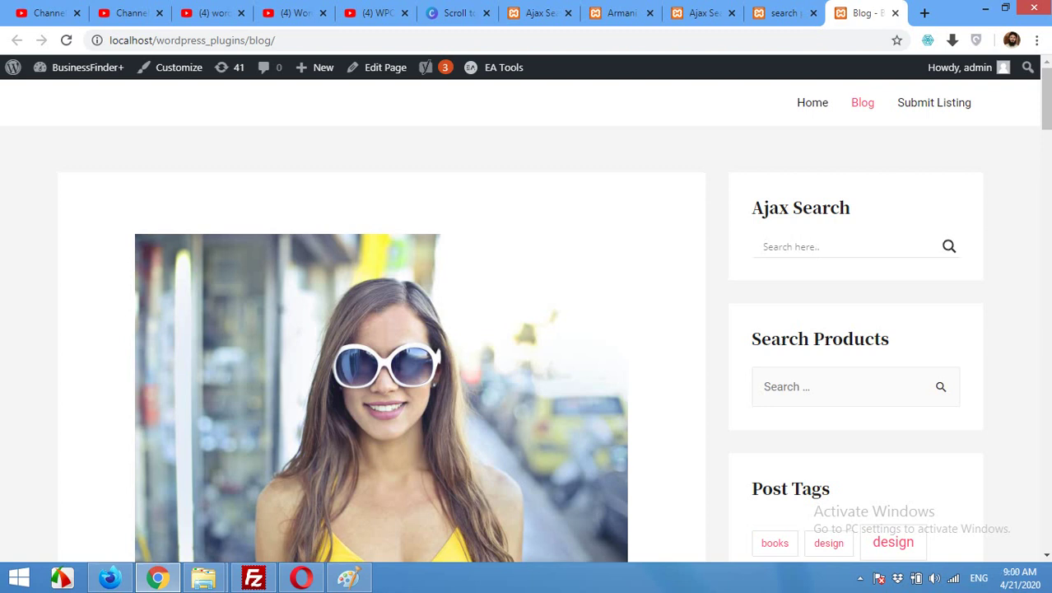
left_click(681, 14)
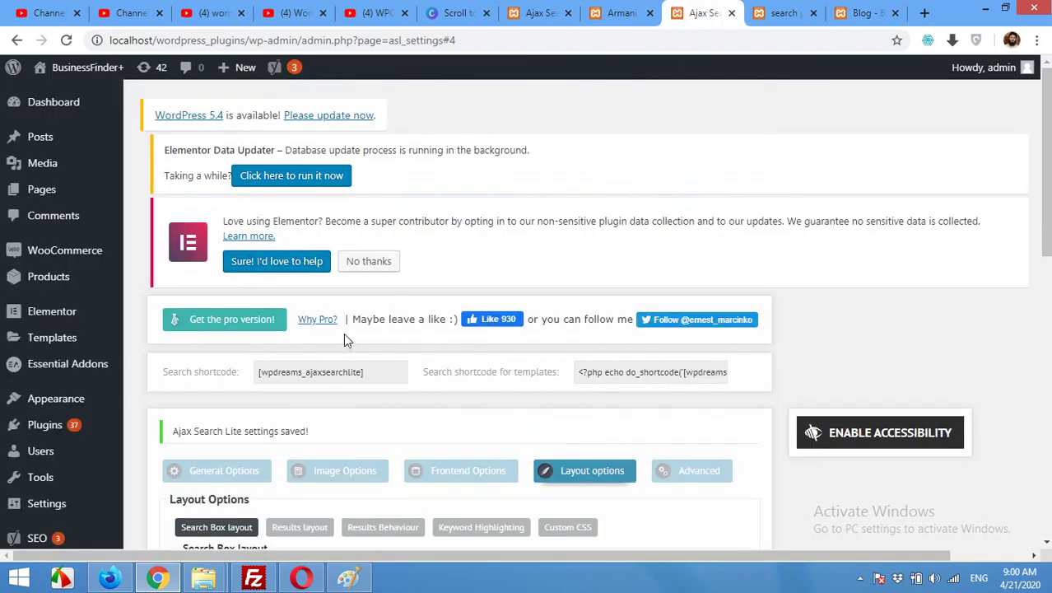
In General Options > Sources & Basics, add Products to the searched post types
scroll(343, 333, "down", 2)
left_click(216, 321)
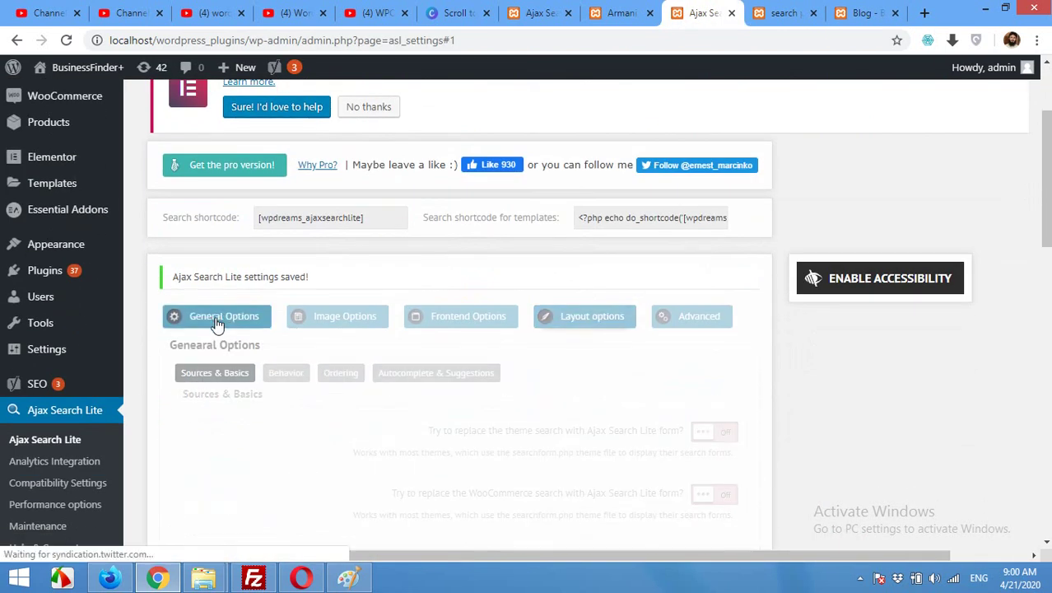
left_click(277, 381)
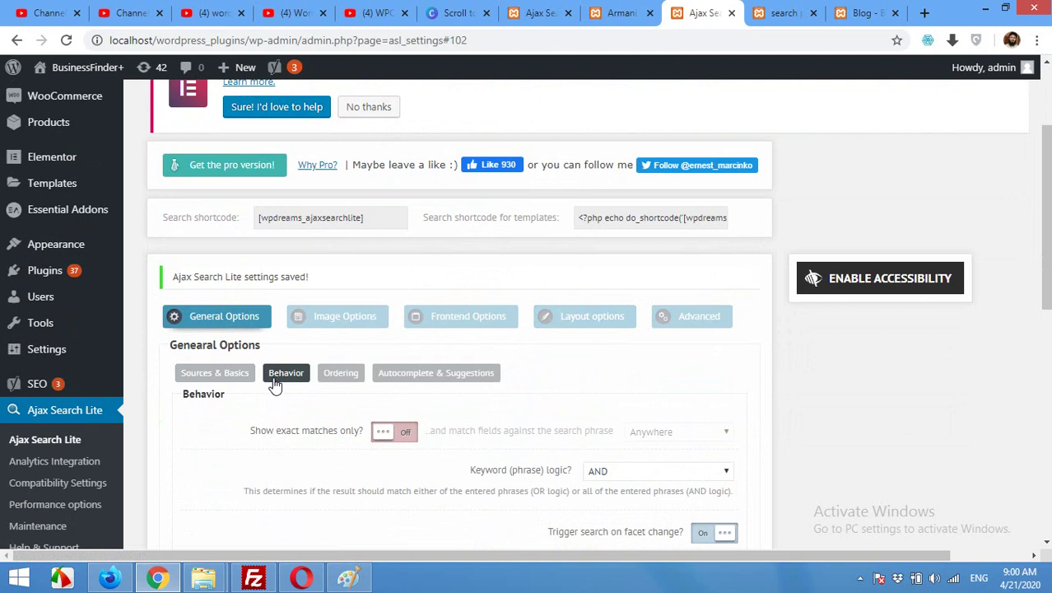
left_click(210, 373)
scroll(240, 380, "down", 3)
scroll(241, 380, "down", 2)
scroll(251, 308, "up", 1)
scroll(251, 308, "down", 3)
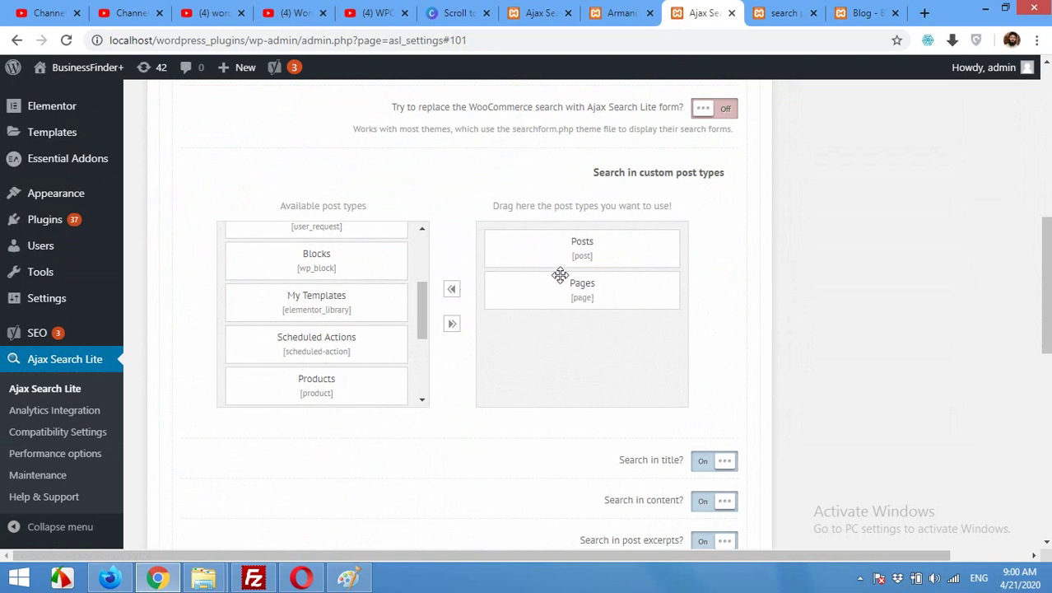
scroll(362, 346, "down", 2)
scroll(343, 315, "up", 2)
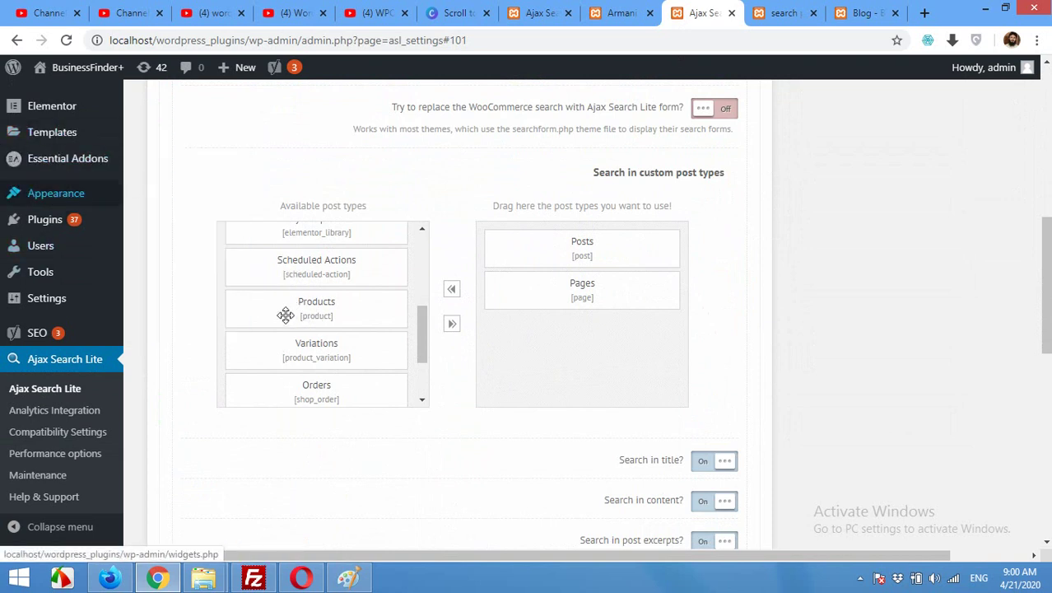
left_click_drag(285, 315, 554, 338)
Save the Ajax Search Lite options and go back to the blog page
scroll(376, 344, "up", 3)
scroll(377, 344, "up", 4)
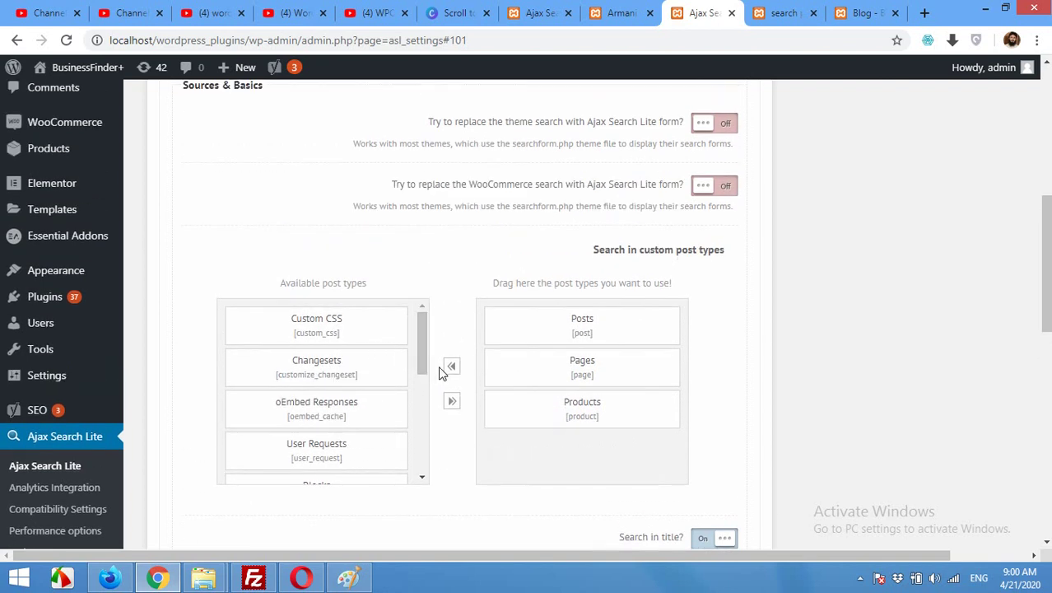
scroll(622, 381, "down", 1)
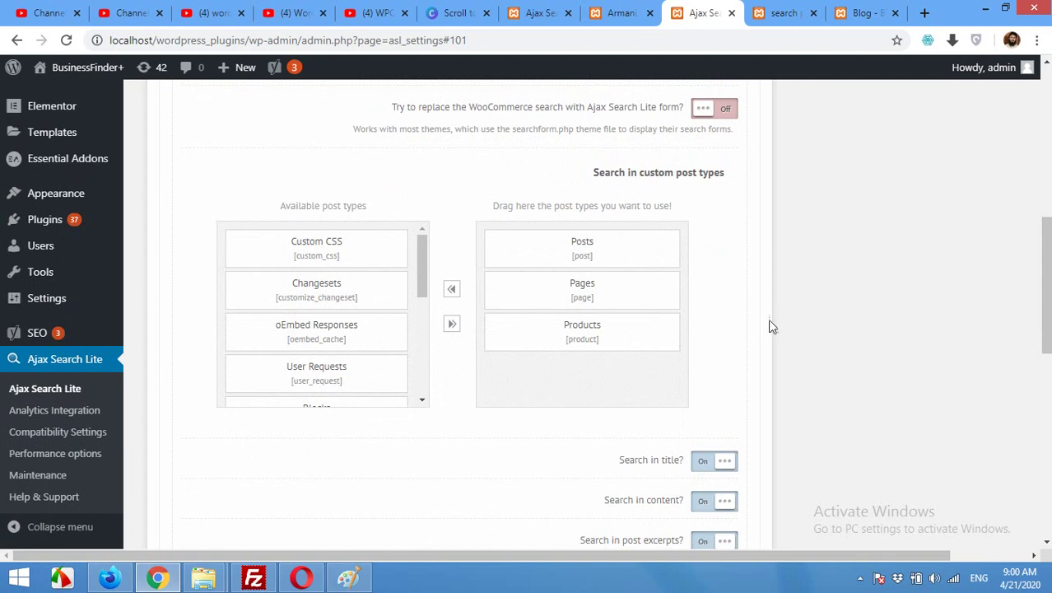
scroll(756, 354, "down", 5)
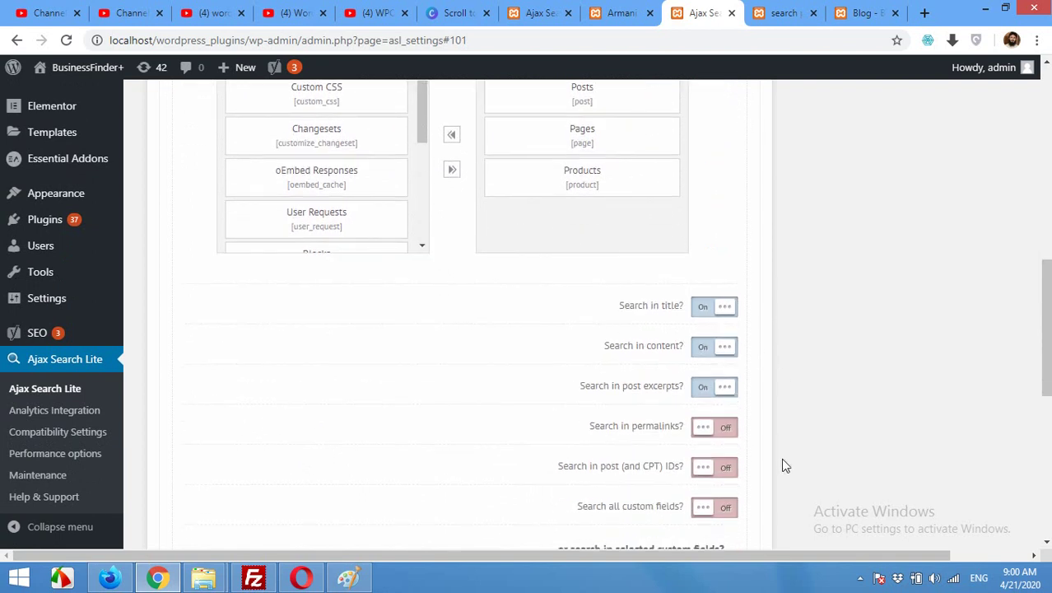
scroll(704, 427, "down", 3)
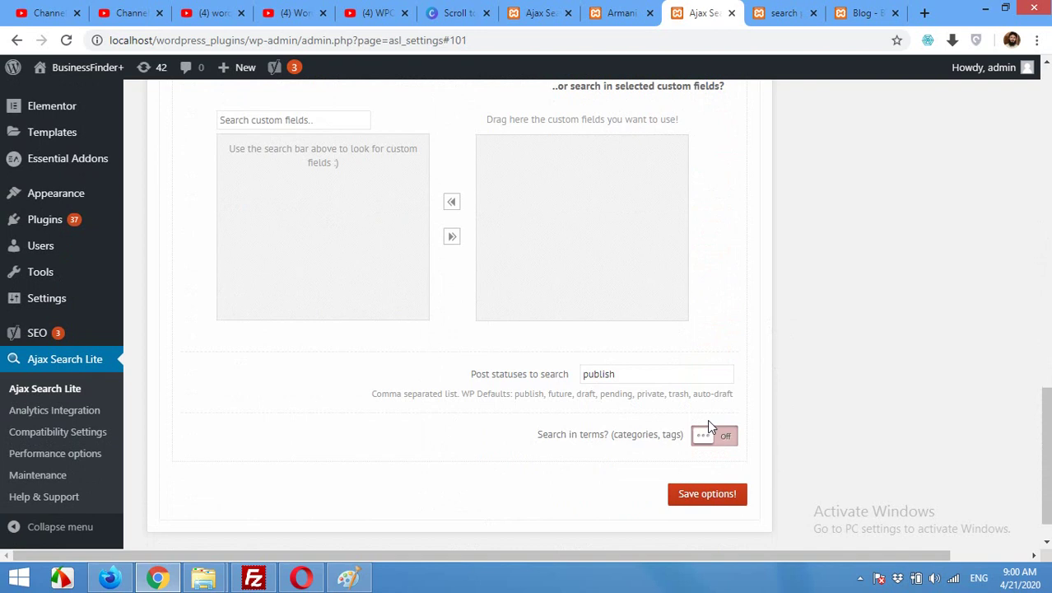
left_click(704, 499)
left_click(860, 12)
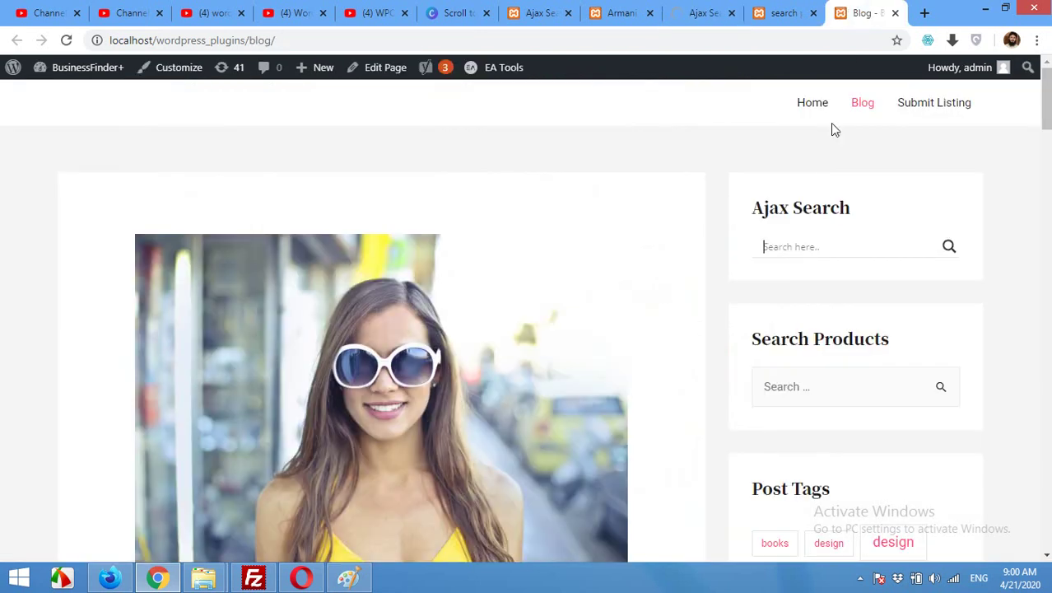
Search for "a" in the blog's Ajax Search field
left_click(822, 223)
type("ajo")
key("BackSpace")
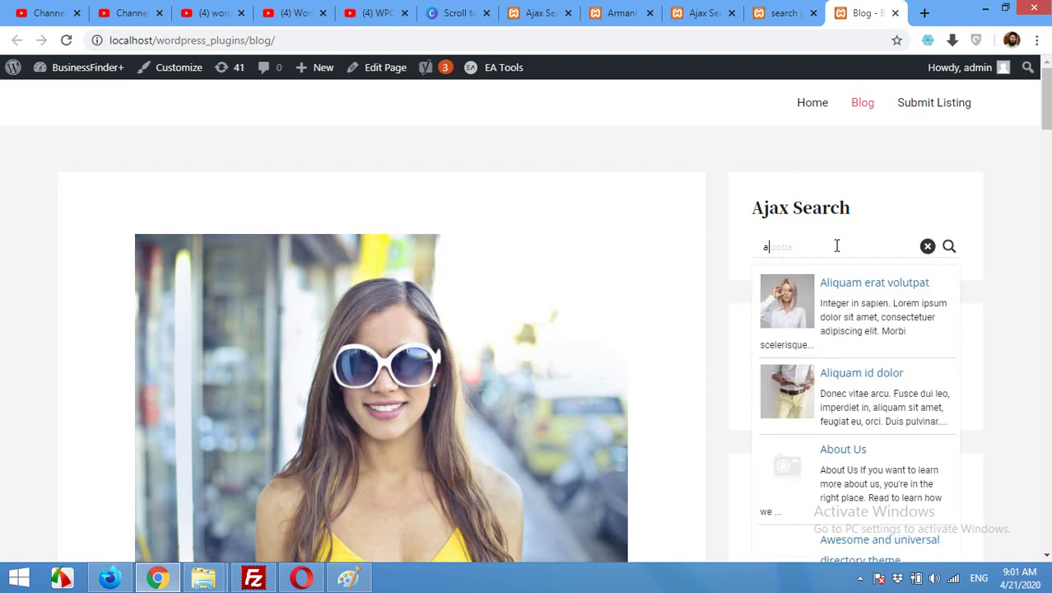
Browse the live results for posts, pages and products, then return to the Ajax Search Lite settings
scroll(856, 346, "down", 2)
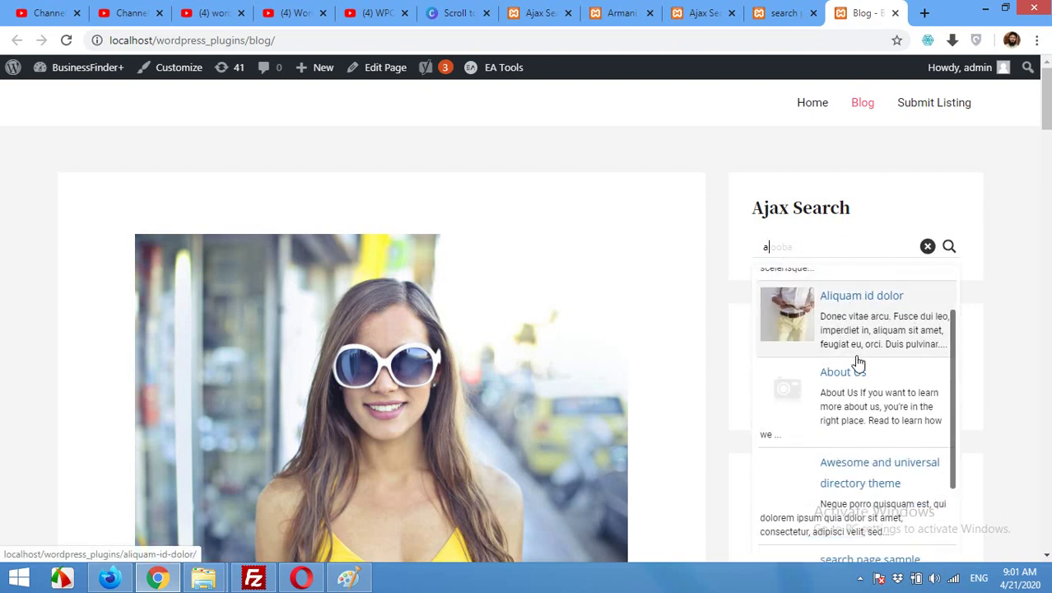
scroll(858, 362, "down", 4)
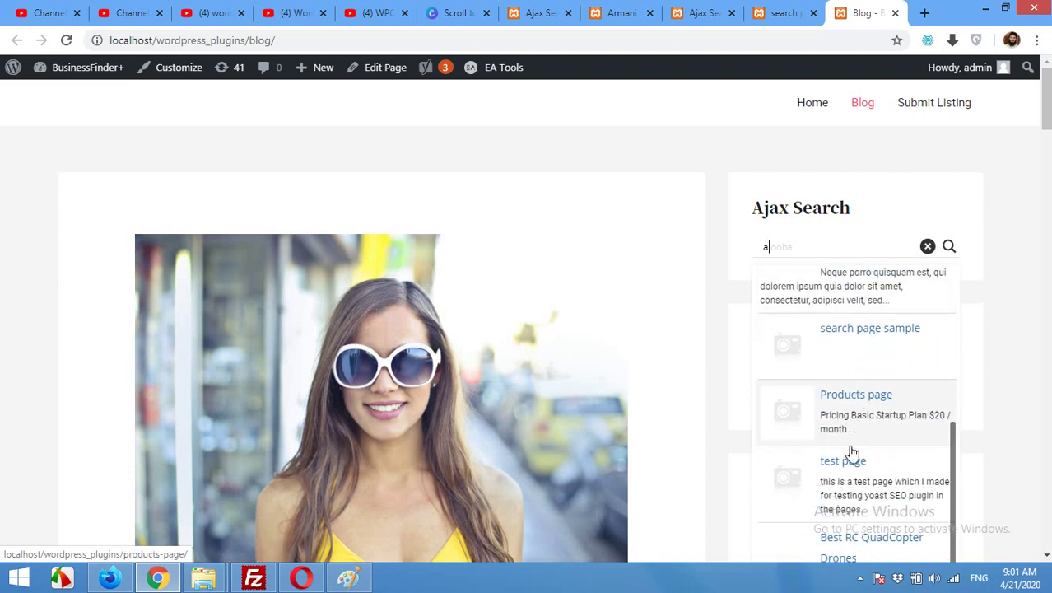
scroll(852, 445, "down", 6)
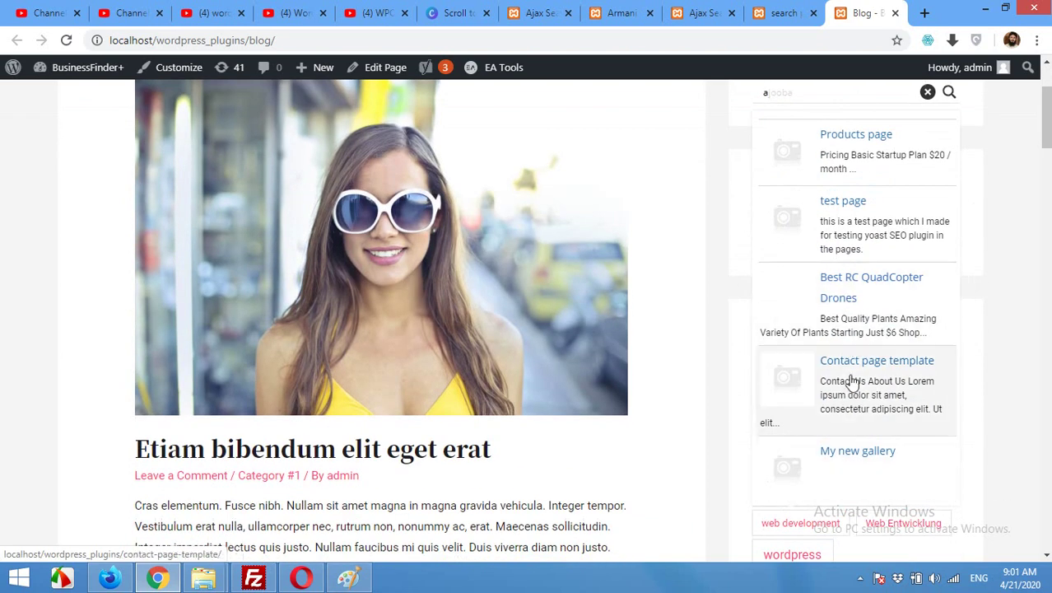
scroll(850, 458, "up", 8)
scroll(727, 411, "up", 2)
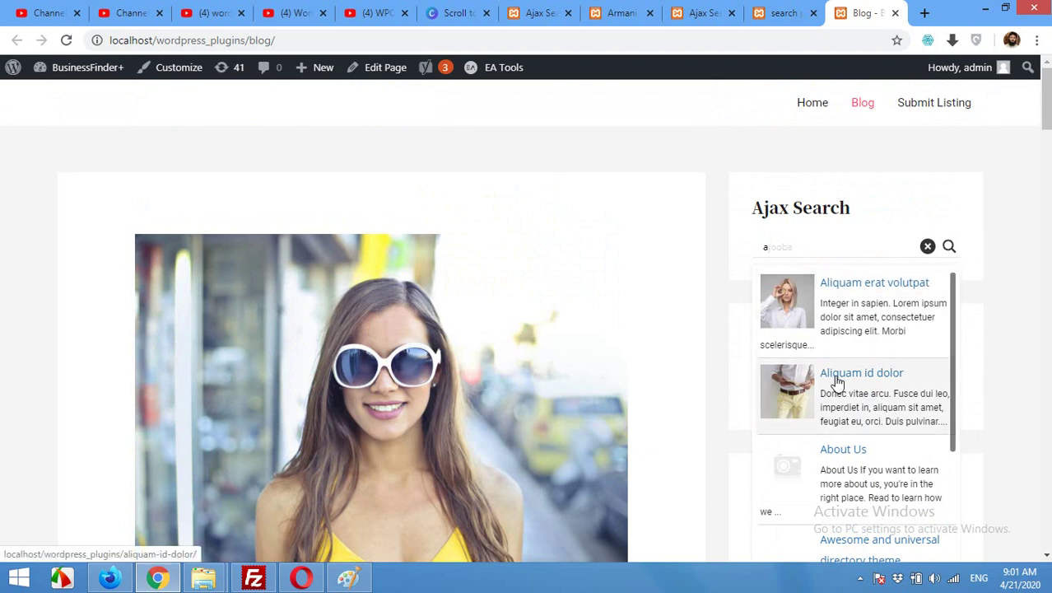
scroll(848, 428, "down", 6)
scroll(877, 459, "down", 2)
scroll(877, 459, "down", 1)
scroll(848, 370, "up", 5)
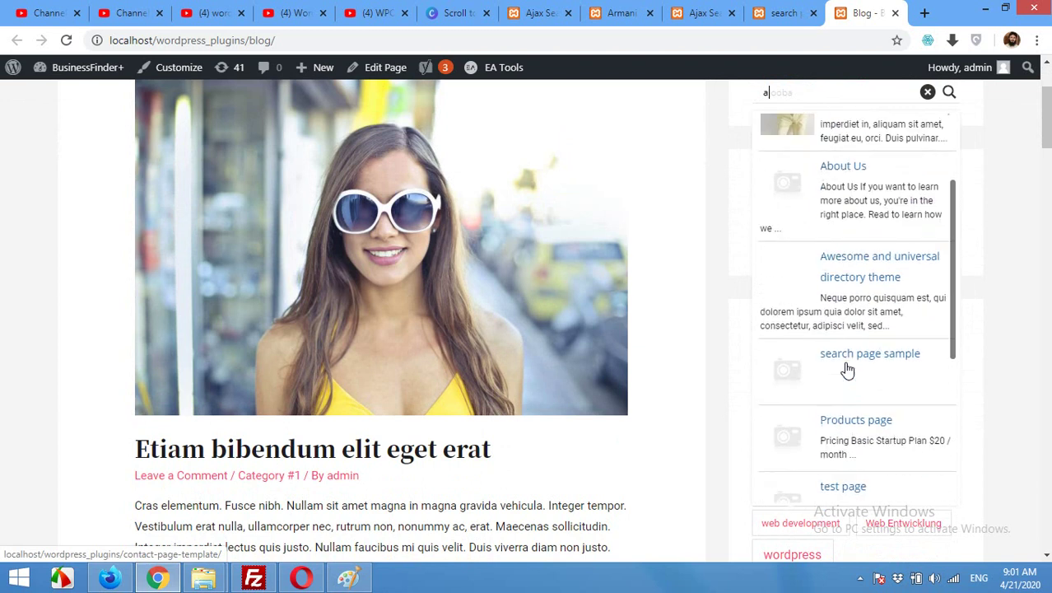
scroll(712, 382, "up", 2)
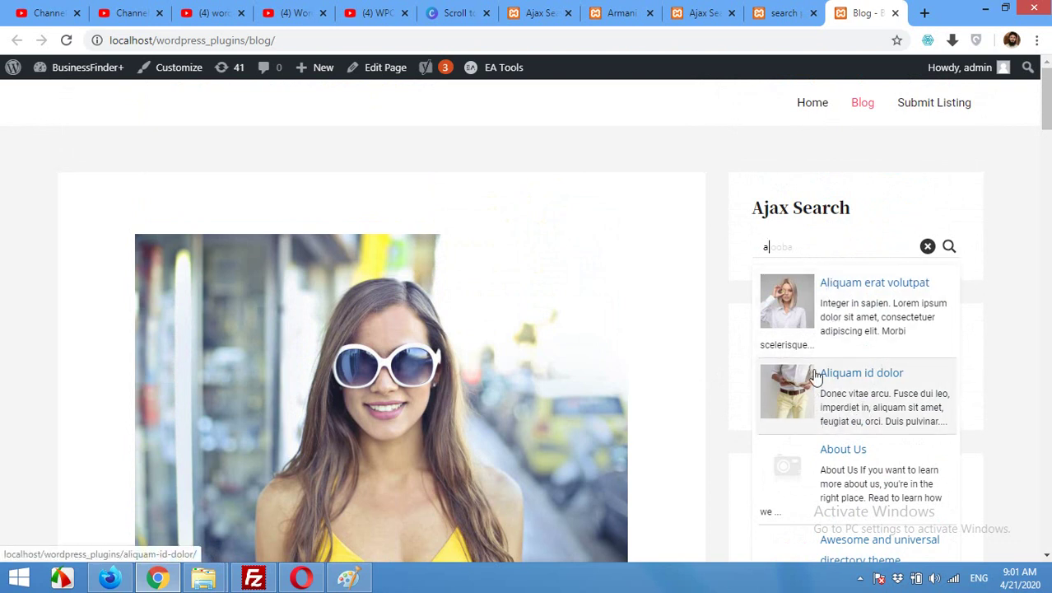
left_click(699, 10)
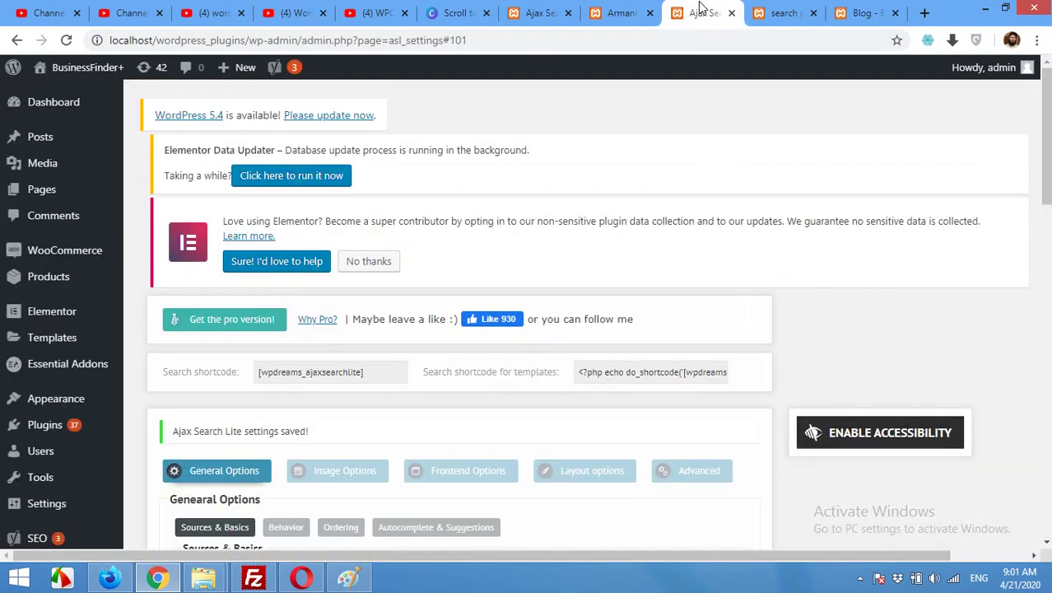
Show General Options > Behavior down to Max. results (10) and the default-results override setting
scroll(683, 217, "down", 2)
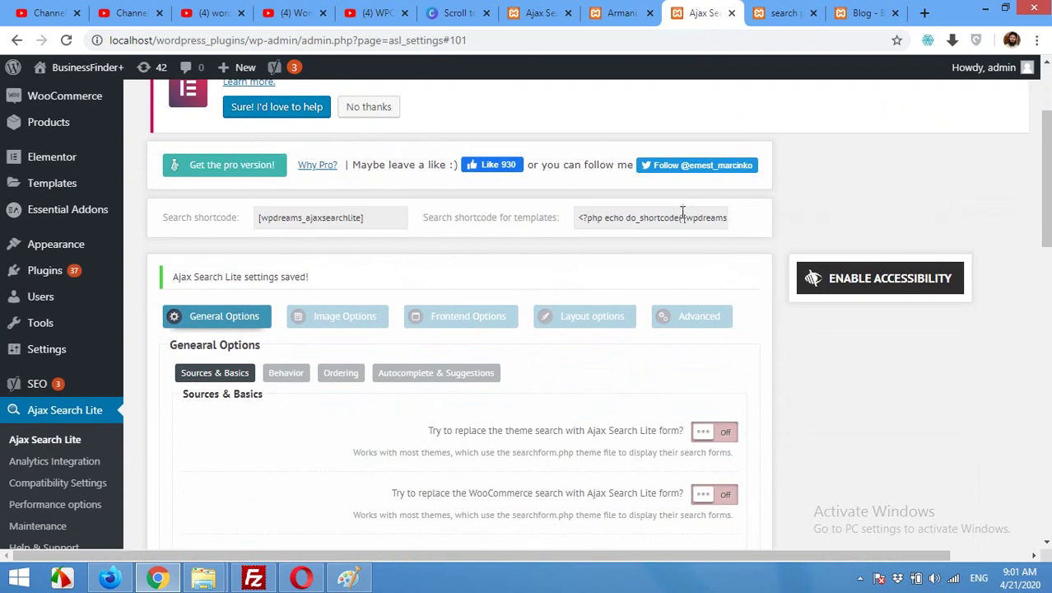
left_click(216, 320)
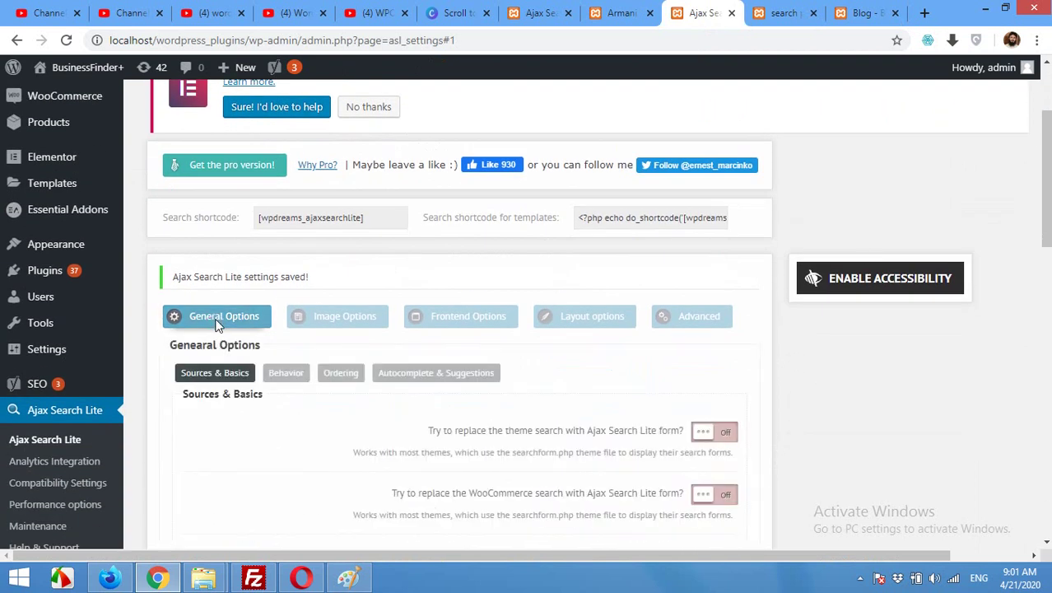
left_click(287, 380)
scroll(623, 416, "down", 1)
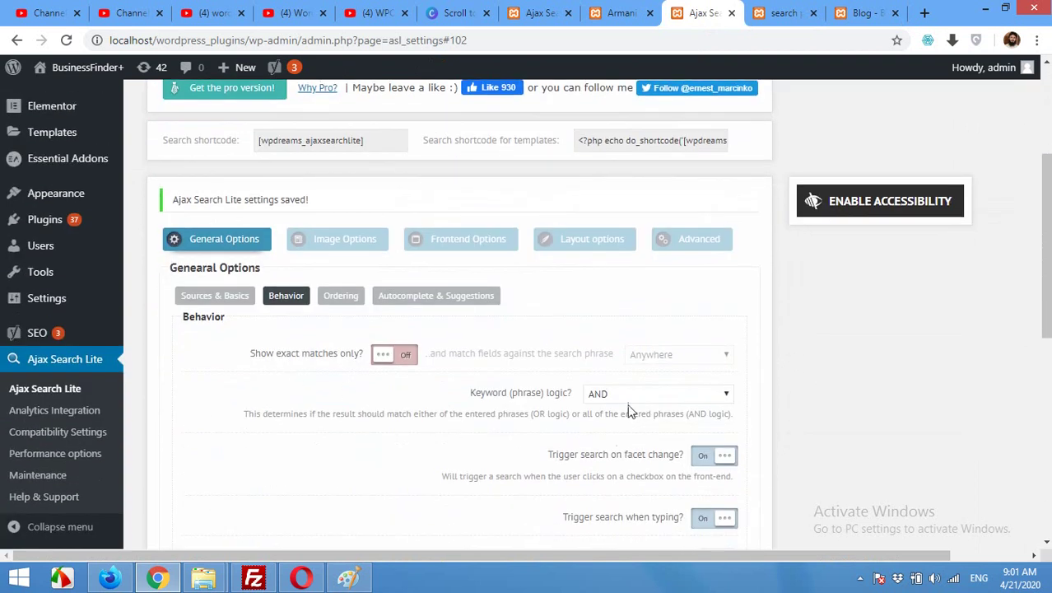
scroll(614, 420, "down", 2)
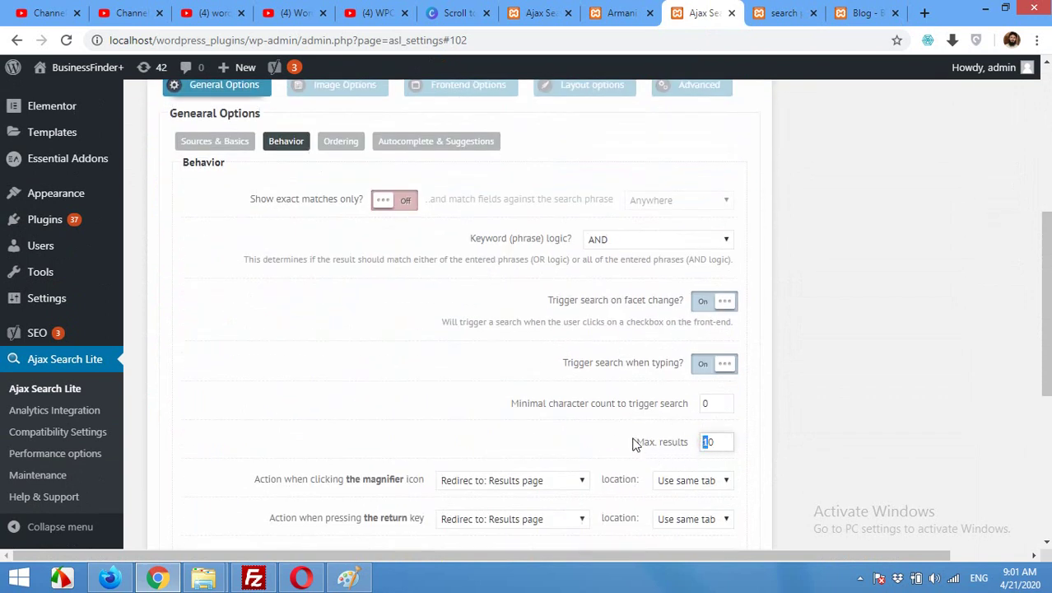
scroll(634, 445, "down", 5)
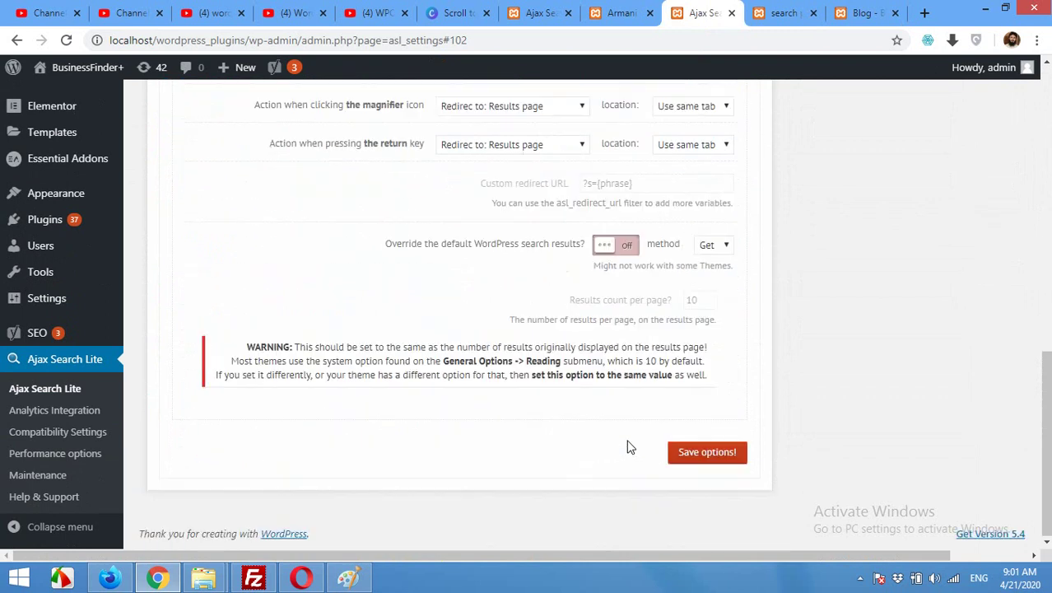